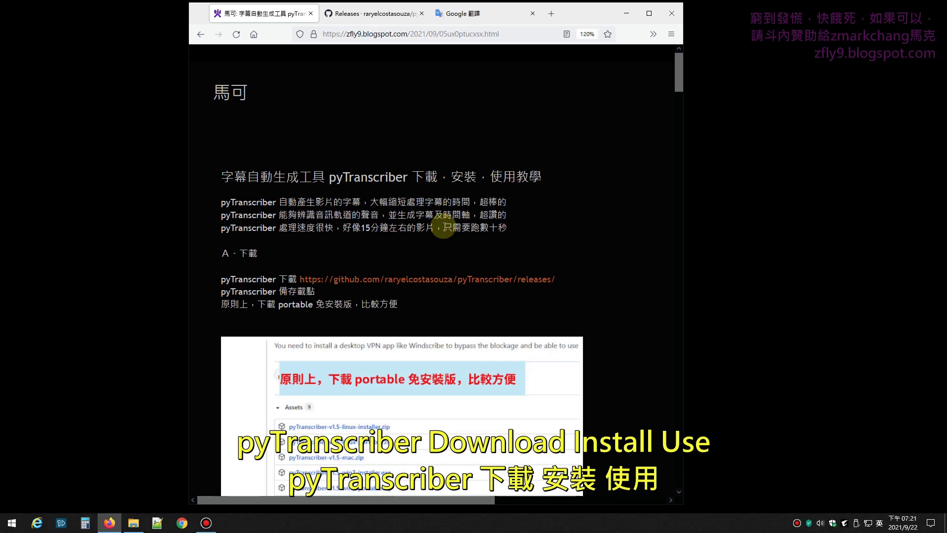
# Step: Open the pyTranscriber GitHub releases page from the tutorial and examine the downloadable assets of v1.5-stable
pyautogui.scroll(-2, 376, 148)
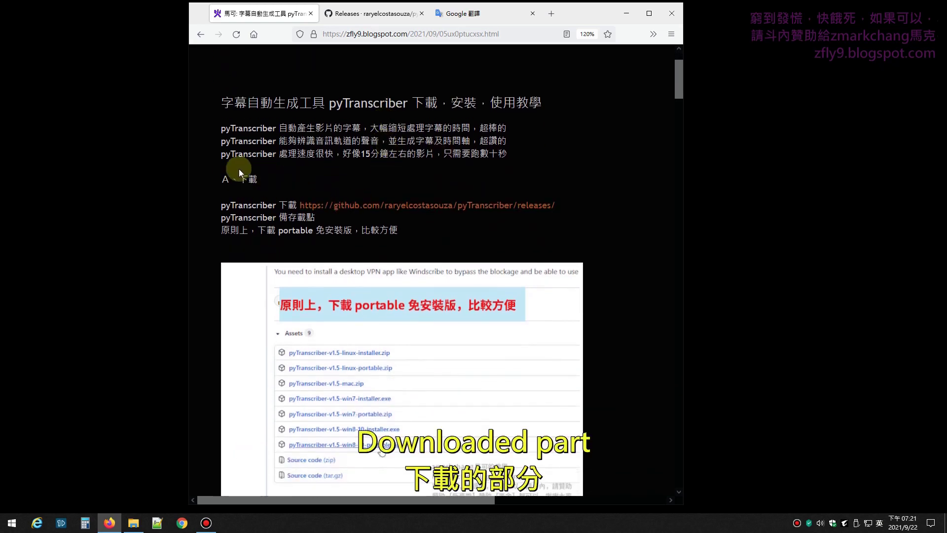
pyautogui.click(467, 207)
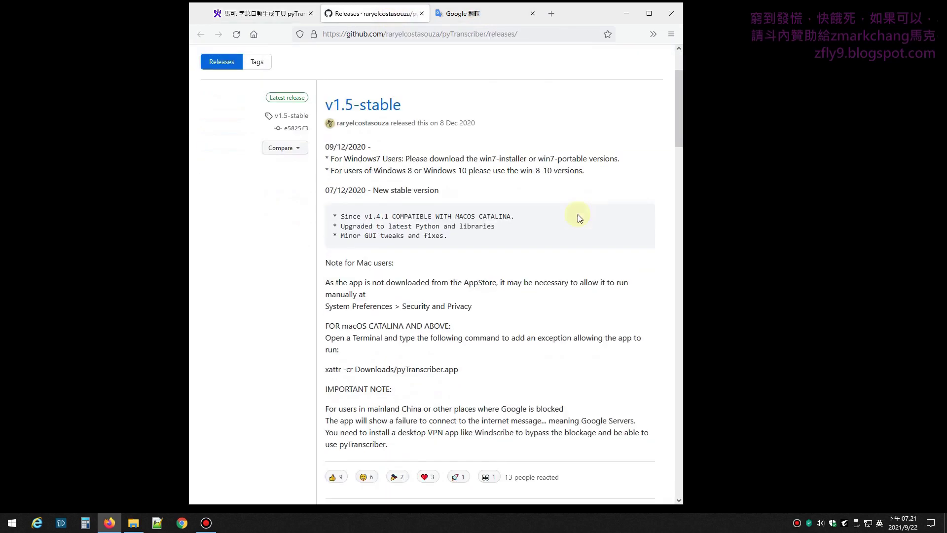
pyautogui.scroll(3, 387, 138)
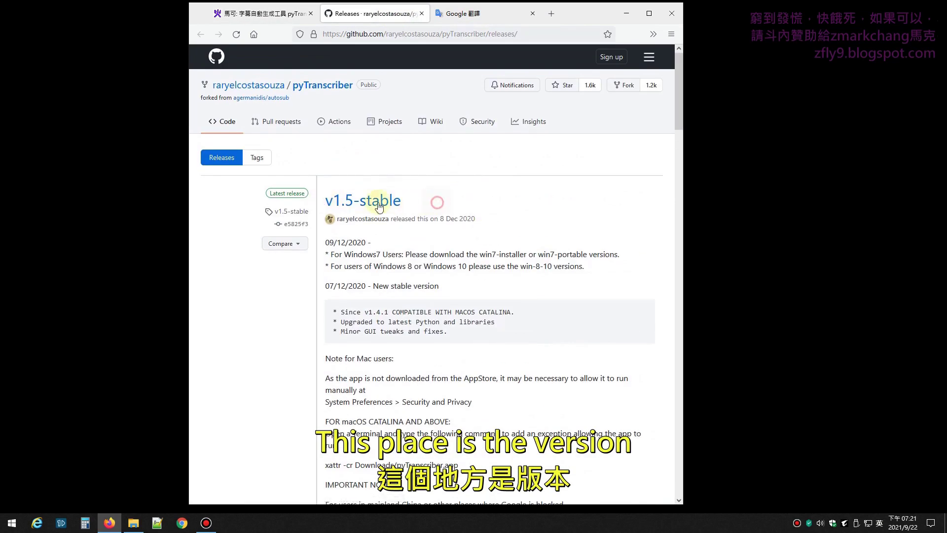
pyautogui.moveTo(379, 206); pyautogui.dragTo(324, 200)
pyautogui.scroll(-6, 496, 213)
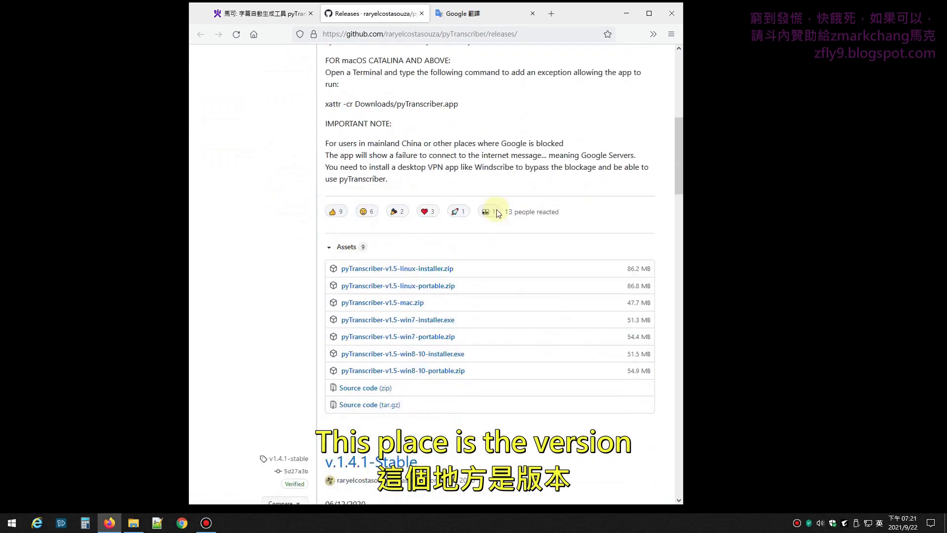
pyautogui.scroll(-2, 496, 212)
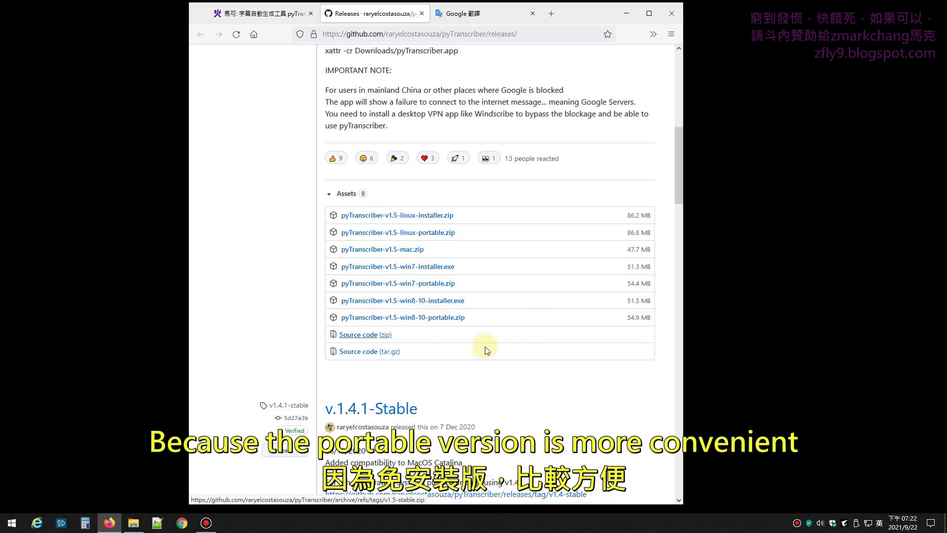
# Step: Return to the pyTranscriber tutorial page and view its installation section
pyautogui.click(262, 14)
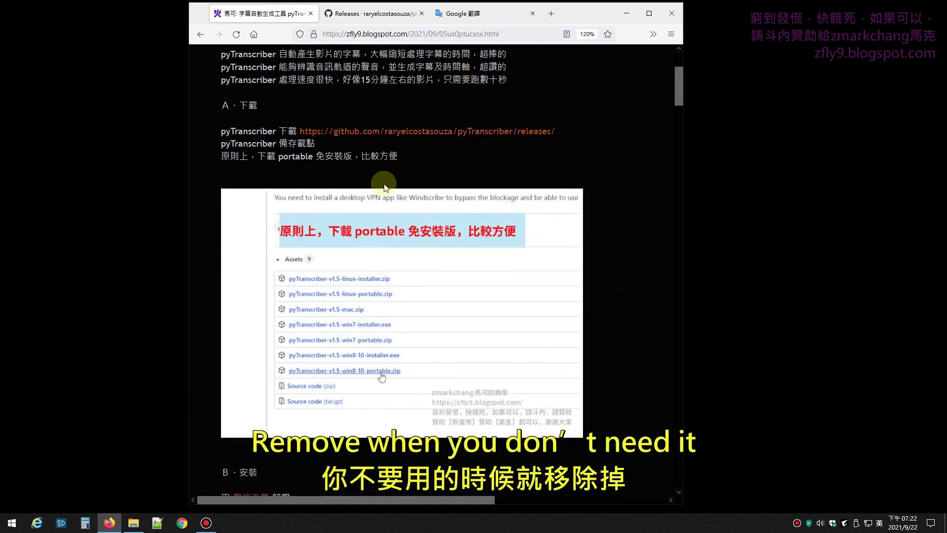
pyautogui.scroll(-8, 633, 252)
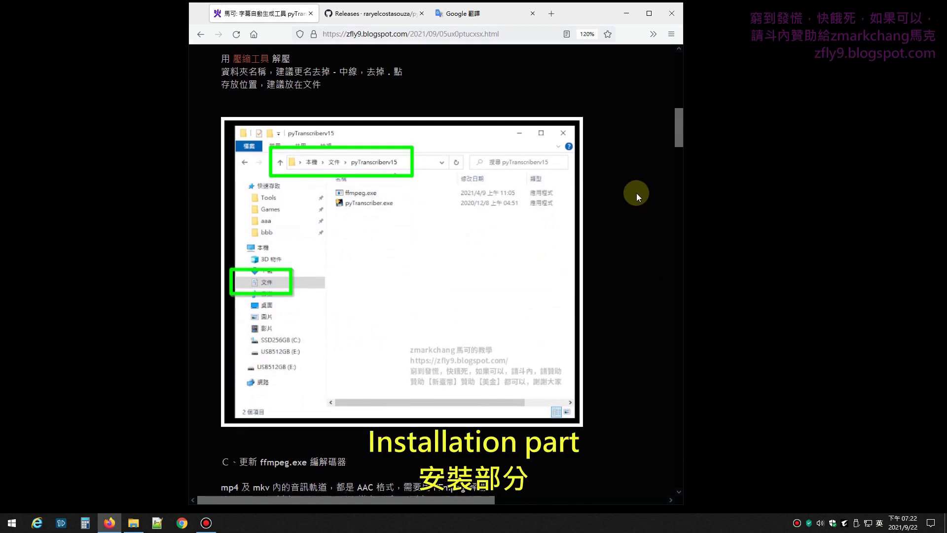
pyautogui.scroll(2, 634, 183)
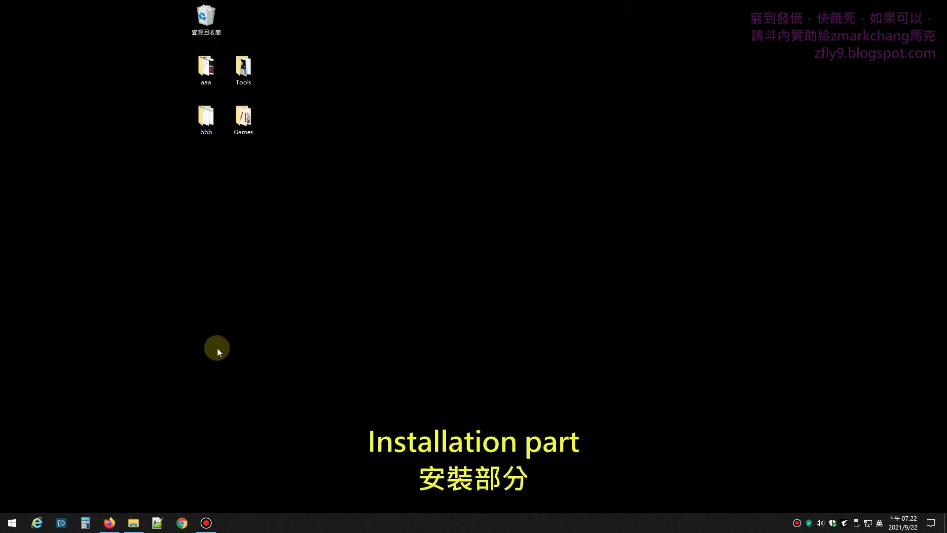
# Step: Switch to File Explorer and extract pyTranscriber-v1.5-win8-10-portable.zip into the Downloads folder with 7-Zip
pyautogui.click(133, 523)
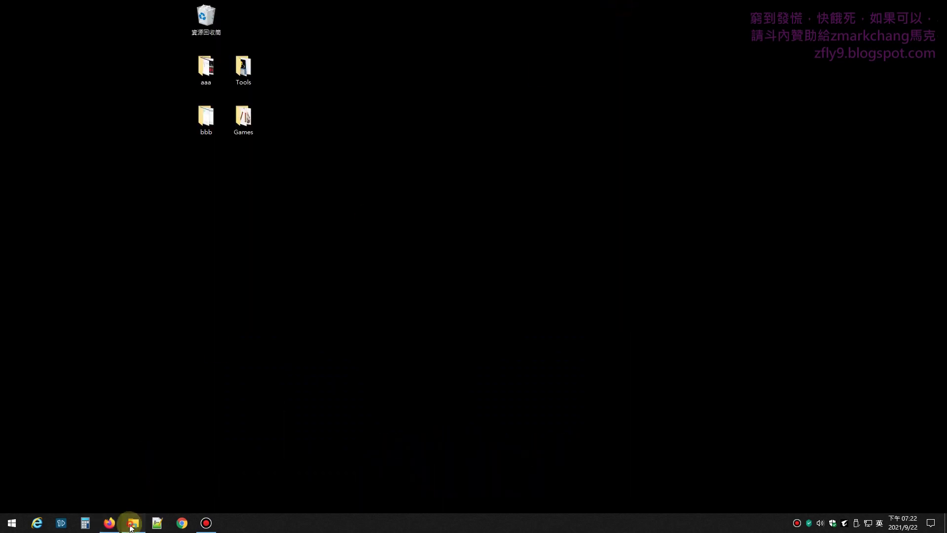
pyautogui.click(350, 286)
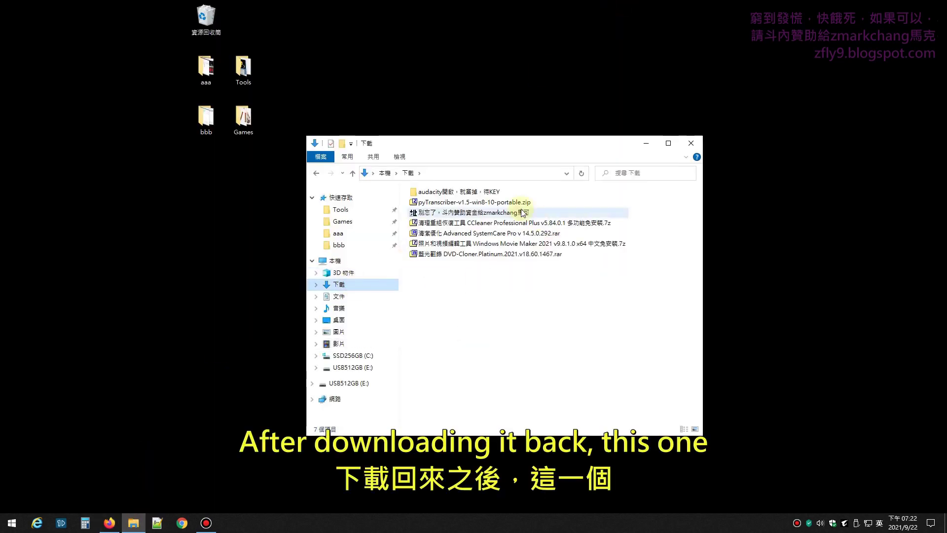
pyautogui.click(470, 202)
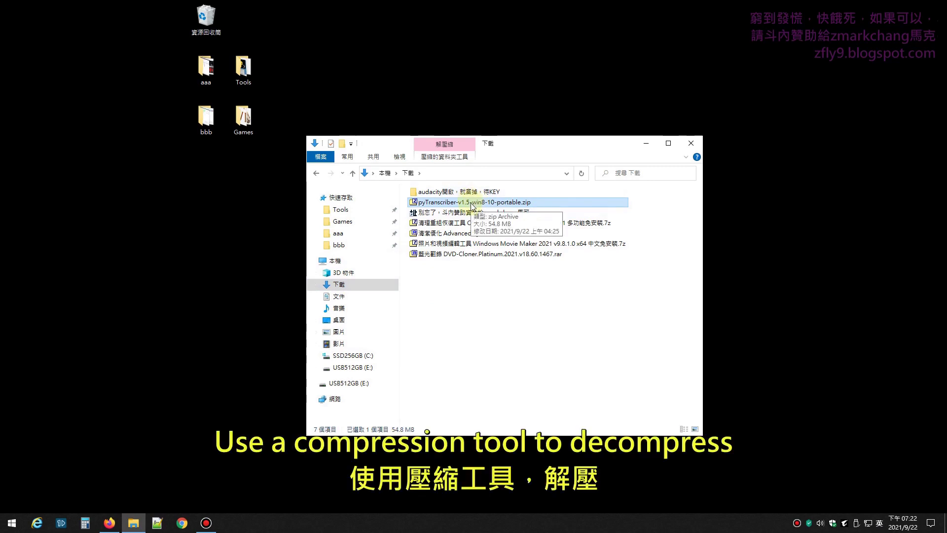
pyautogui.doubleClick(477, 206)
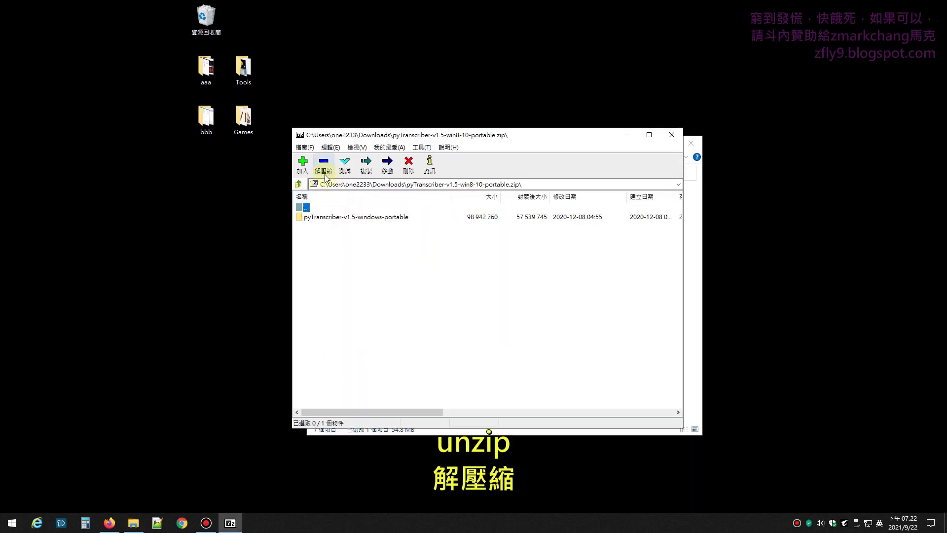
pyautogui.click(329, 166)
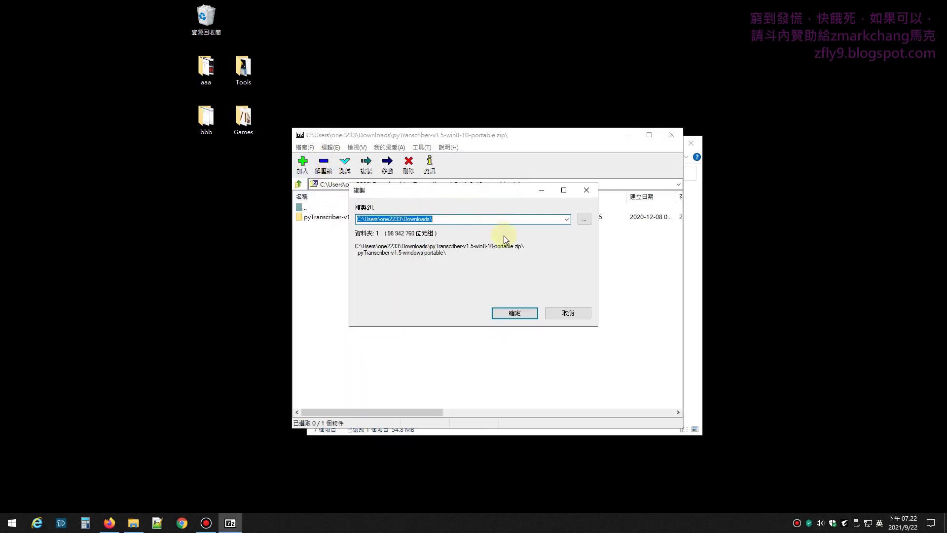
pyautogui.click(514, 313)
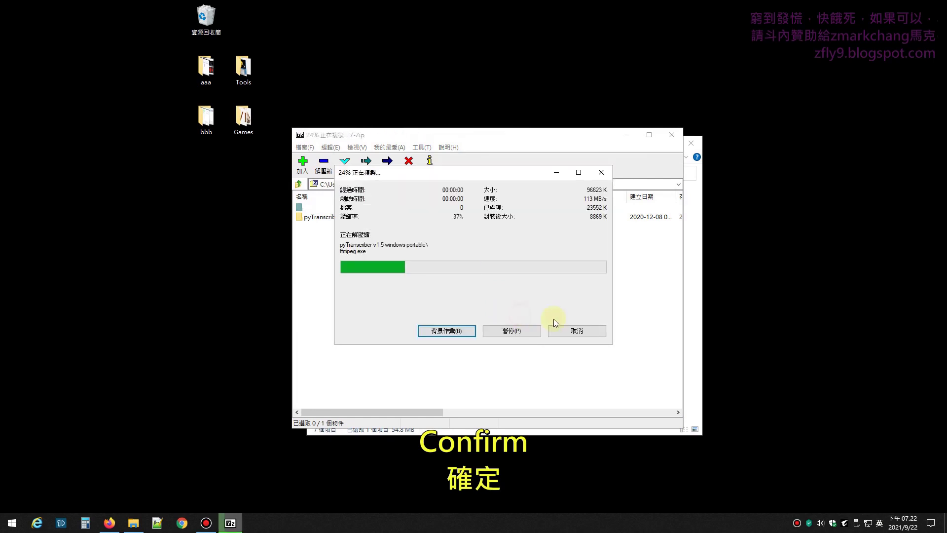
pyautogui.click(671, 135)
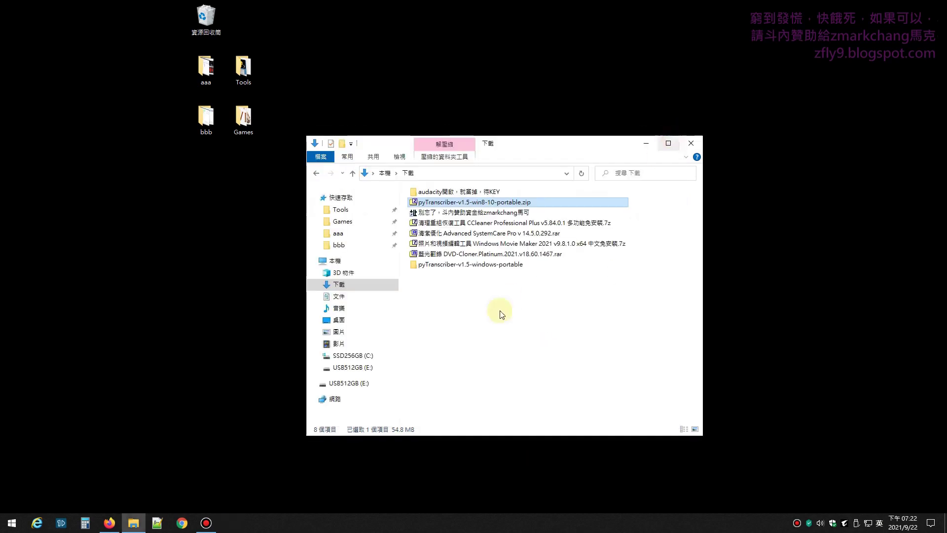
# Step: Rename the extracted pyTranscriber-v1.5-windows-portable folder to pyTranscriberv15
pyautogui.click(504, 264)
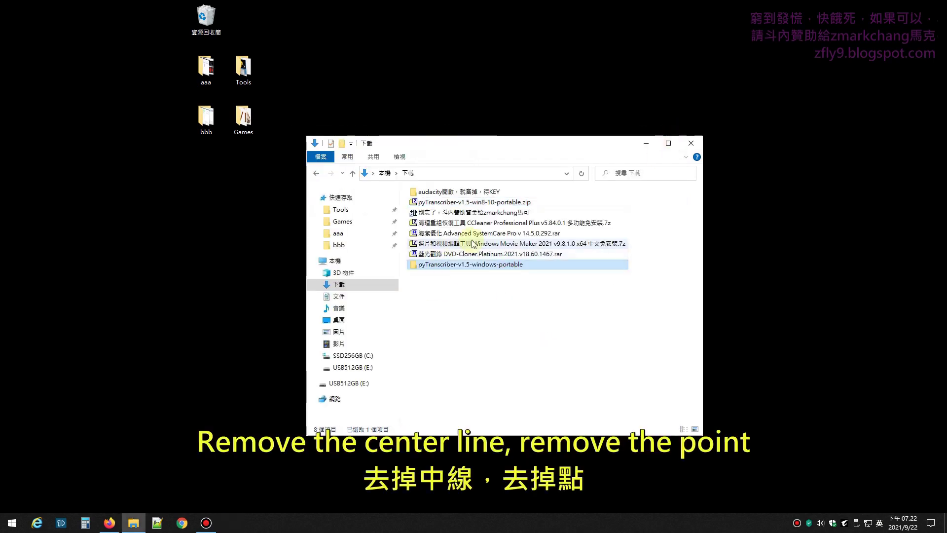
pyautogui.rightClick(475, 268)
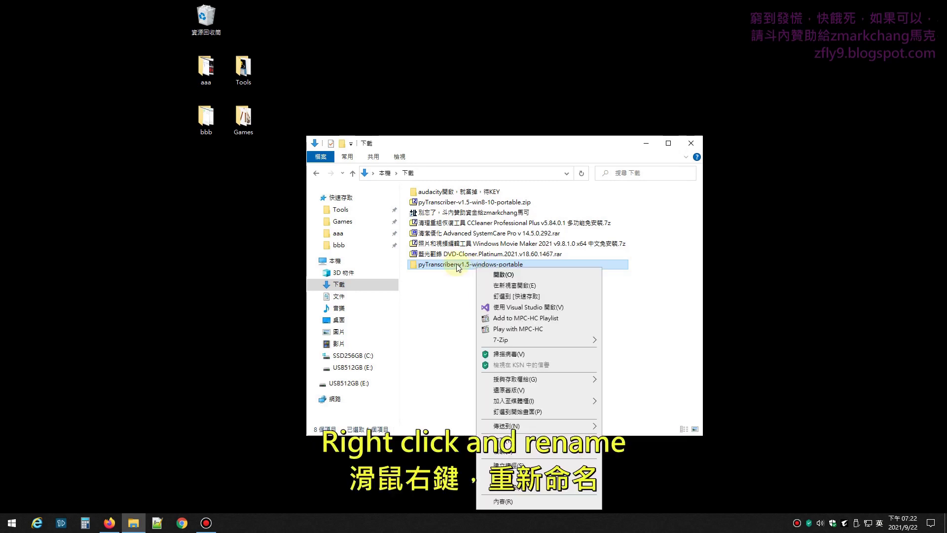
pyautogui.click(517, 490)
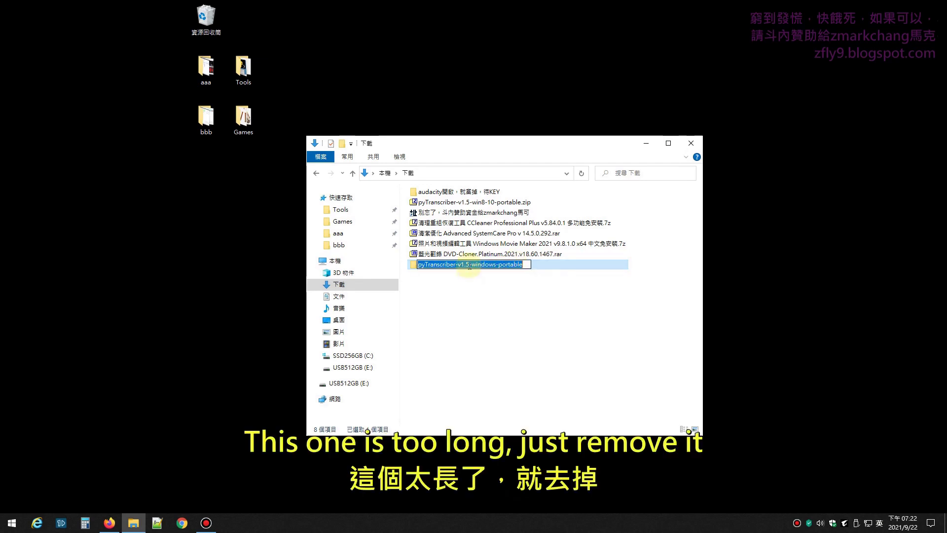
pyautogui.moveTo(468, 265); pyautogui.dragTo(564, 266)
pyautogui.press('BackSpace')
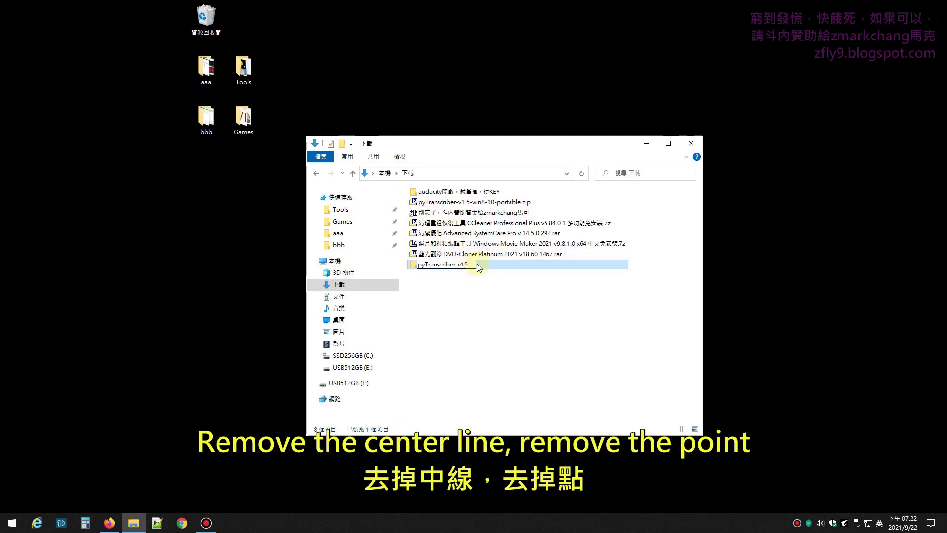
pyautogui.press('BackSpace')
pyautogui.press('Return')
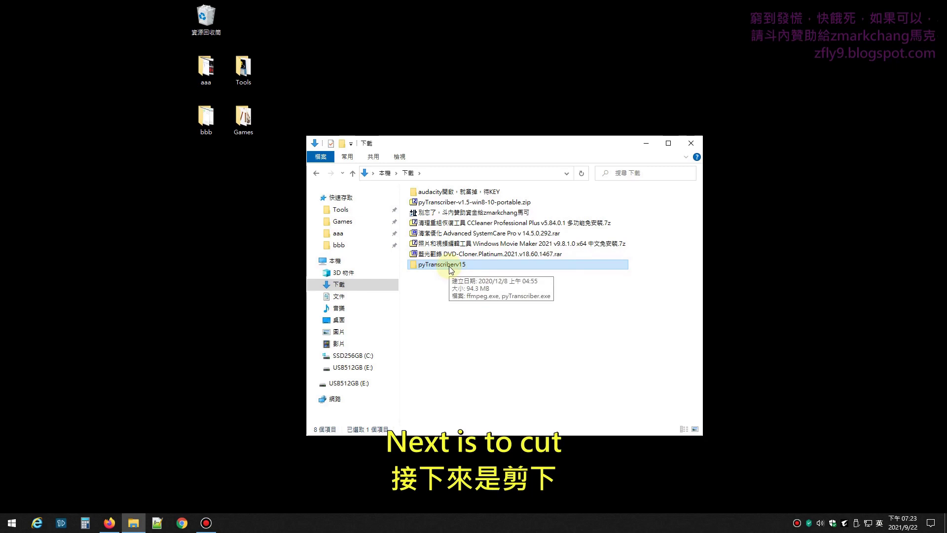
# Step: Go to the Documents (文件) folder and open the pyTranscriberv15 folder stored there
pyautogui.rightClick(449, 267)
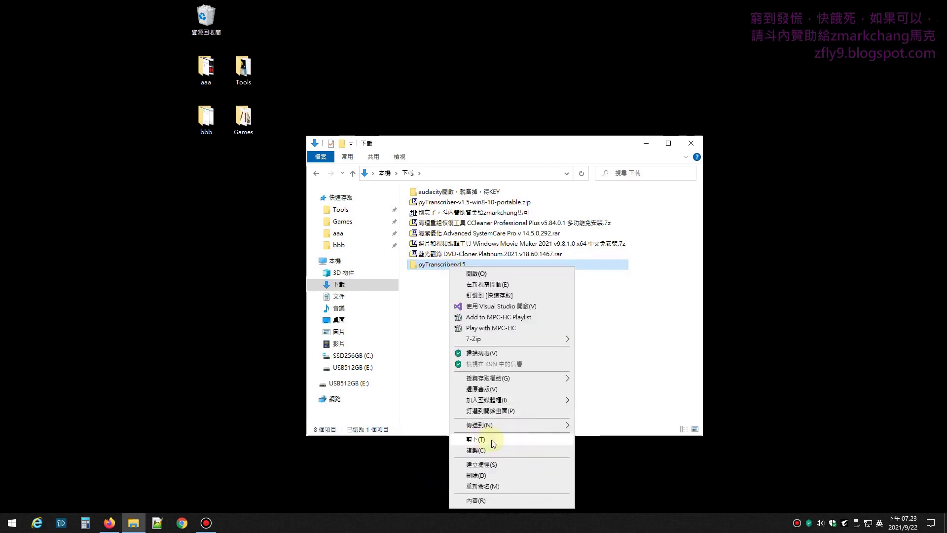
pyautogui.click(417, 329)
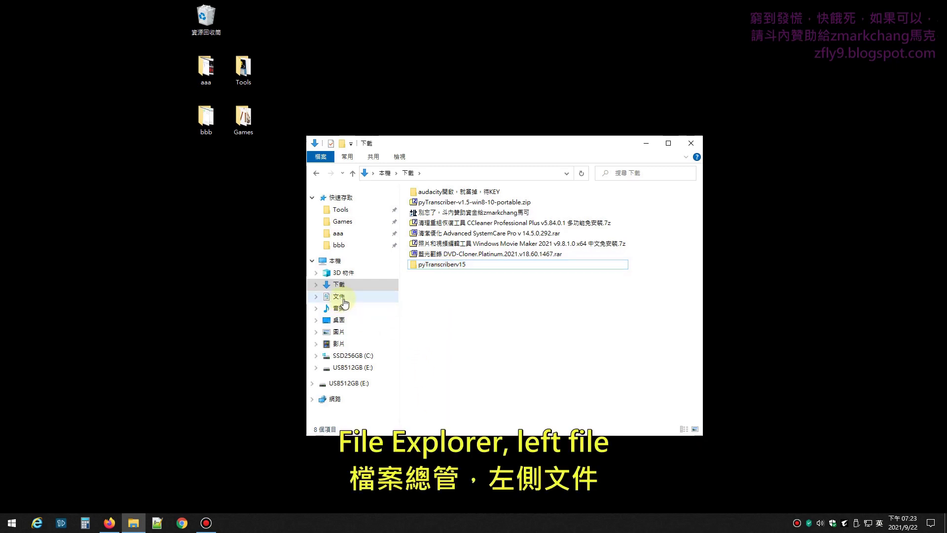
pyautogui.click(341, 298)
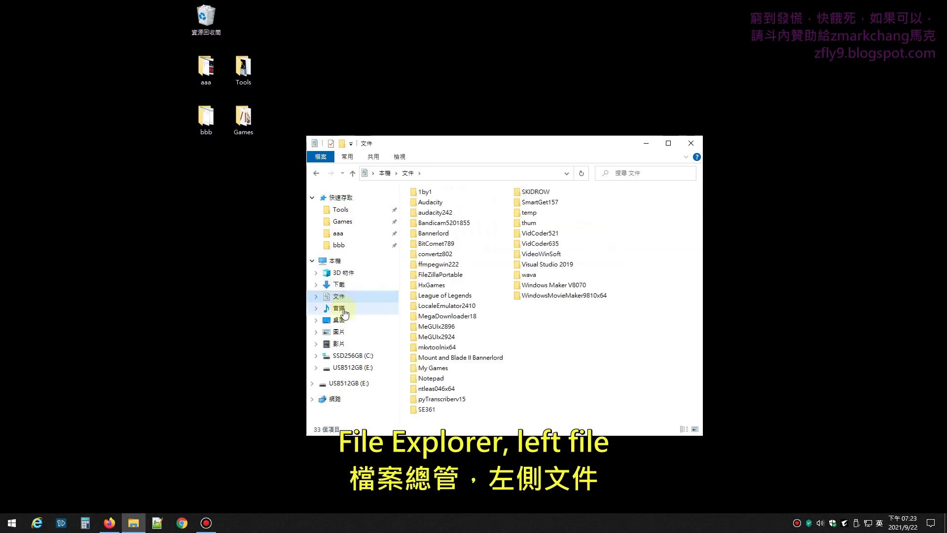
pyautogui.rightClick(546, 330)
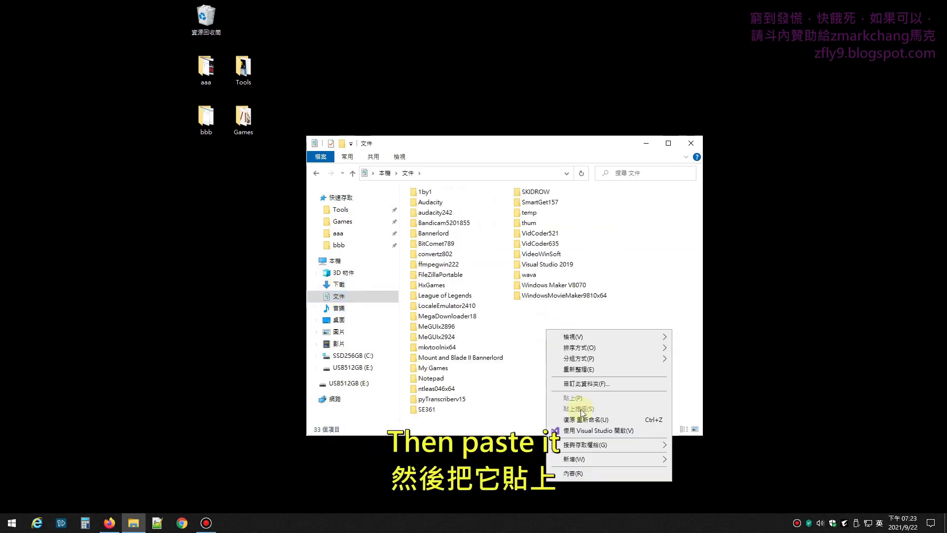
pyautogui.click(459, 399)
pyautogui.doubleClick(455, 398)
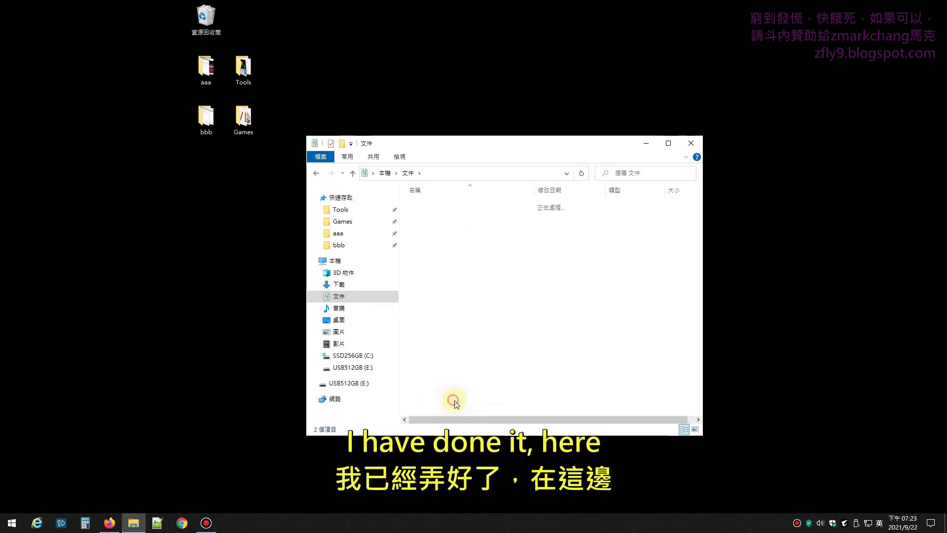
# Step: Inspect pyTranscriber.exe and ffmpeg.exe in the pyTranscriberv15 folder
pyautogui.click(133, 524)
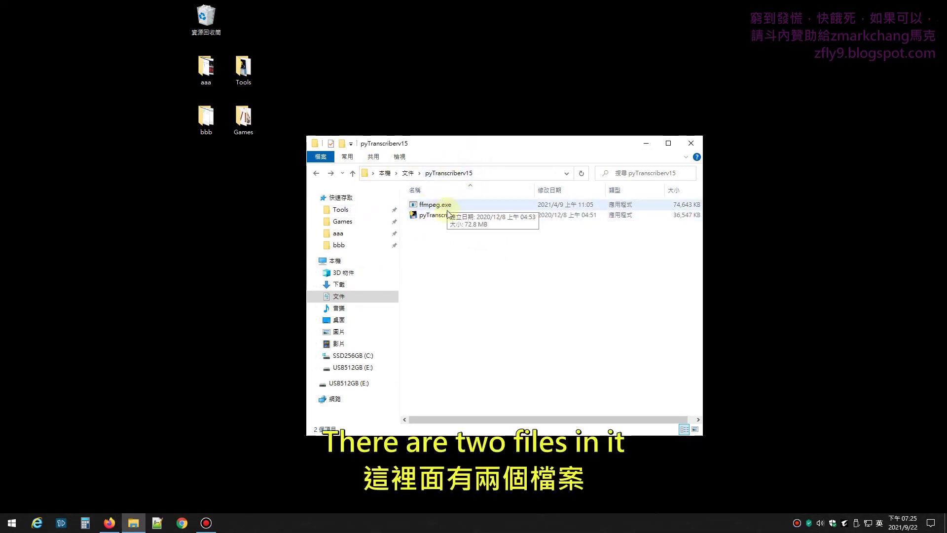
pyautogui.click(446, 218)
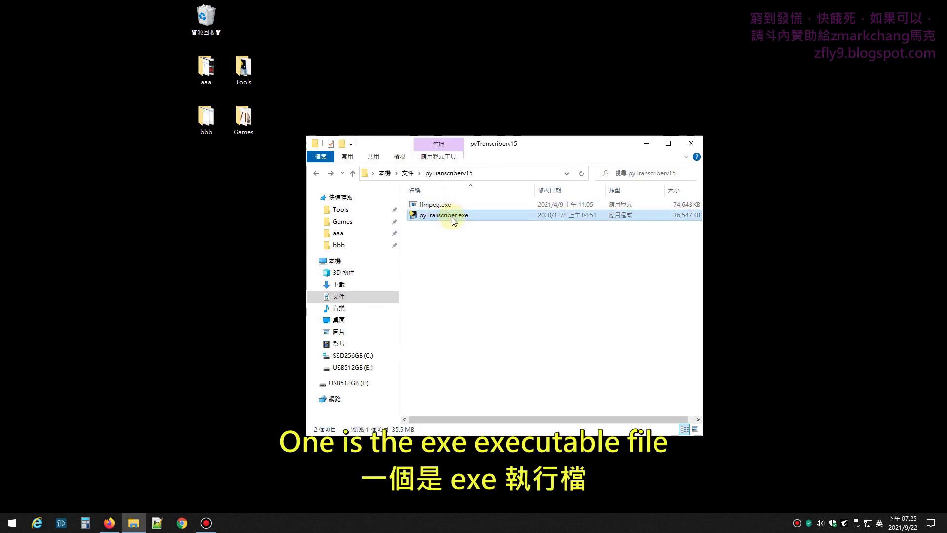
pyautogui.click(439, 205)
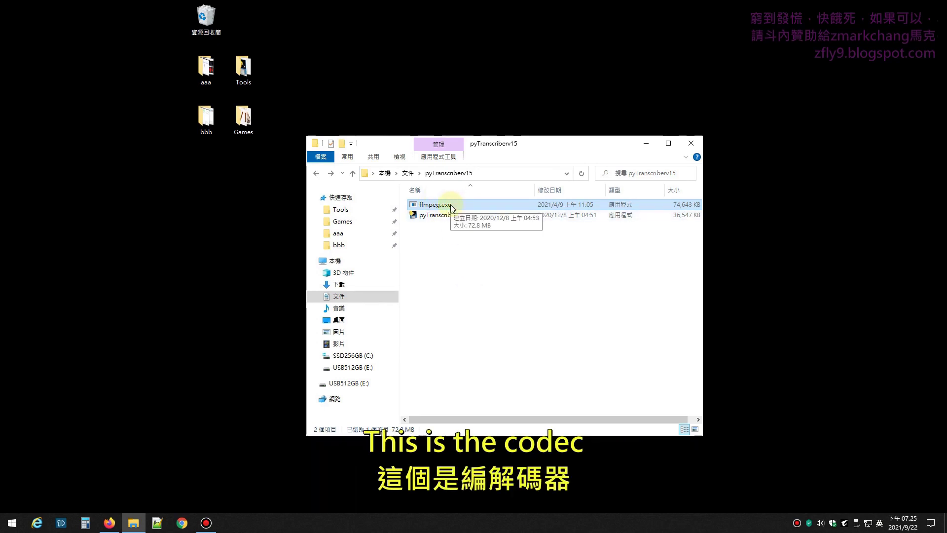
# Step: Consult the tutorial's ffmpeg.exe update section in Firefox and check ffmpeg.exe's modification date in the folder's Details view
pyautogui.click(109, 523)
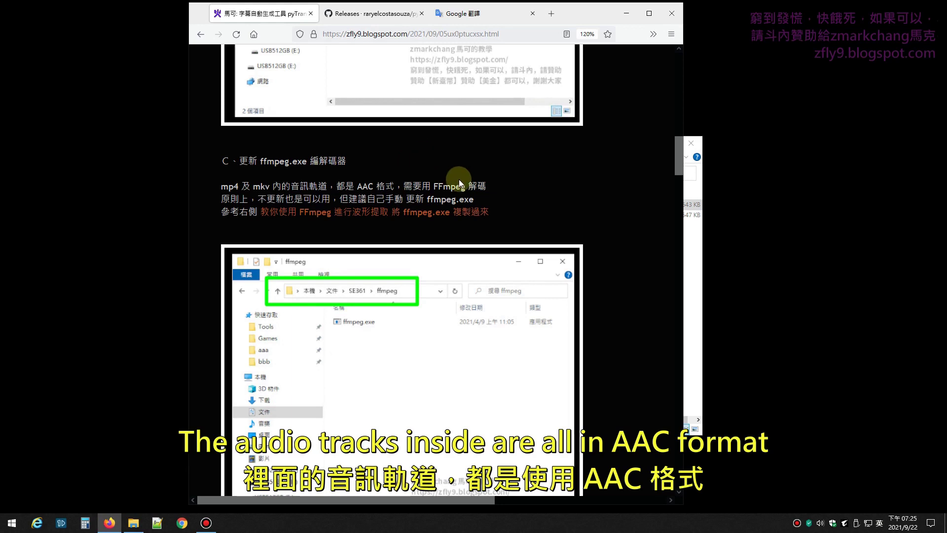
pyautogui.click(689, 286)
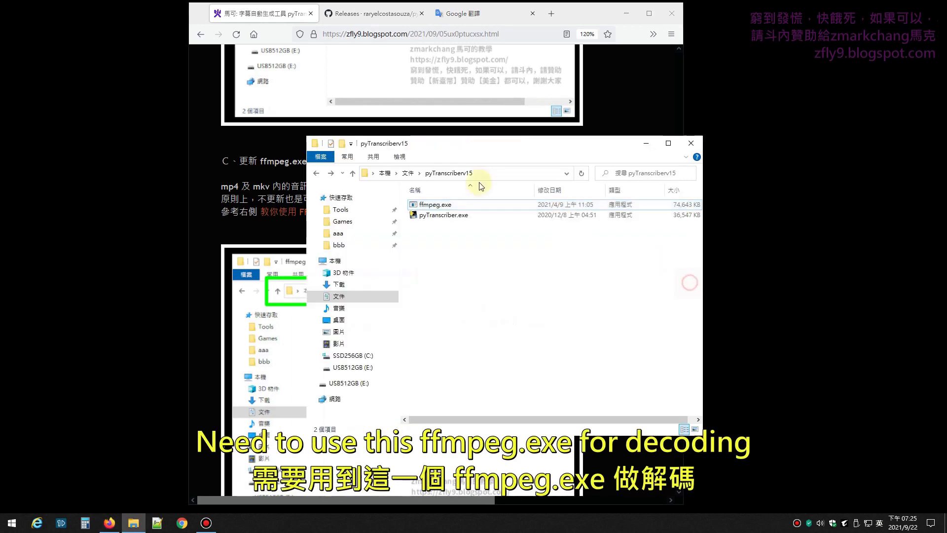
pyautogui.click(434, 204)
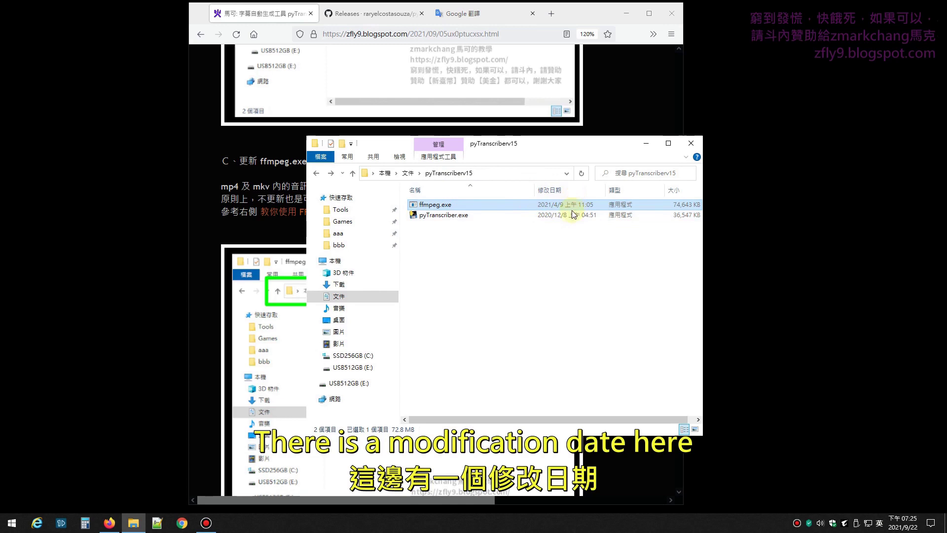
pyautogui.click(399, 157)
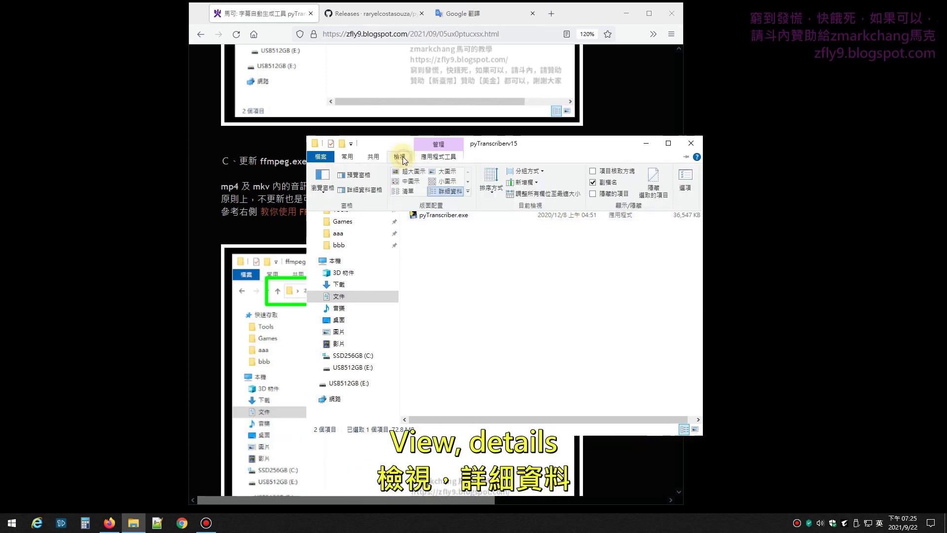
pyautogui.click(450, 192)
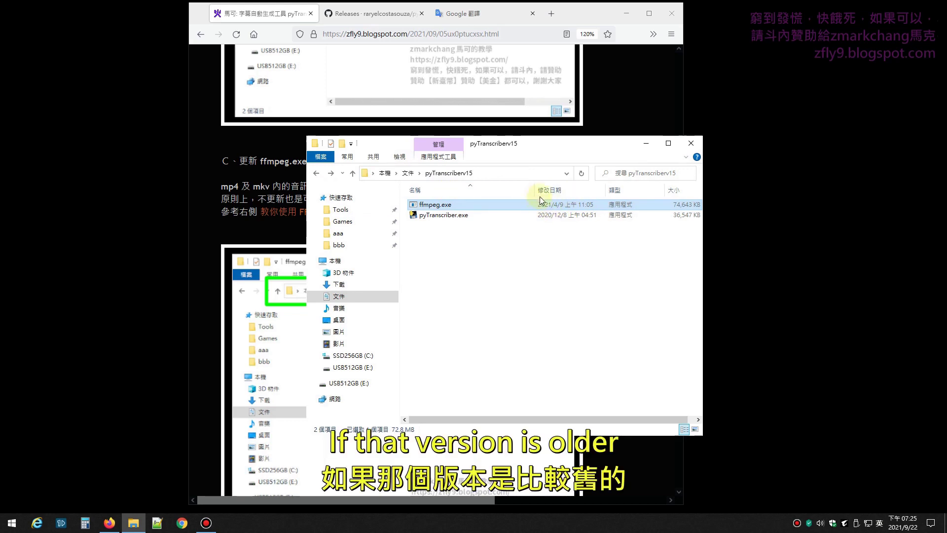
# Step: Minimize the folder window, review the tutorial's ffmpeg.exe update heading and reference link, and minimize the browser
pyautogui.click(646, 143)
pyautogui.moveTo(239, 161); pyautogui.dragTo(363, 160)
pyautogui.click(362, 160)
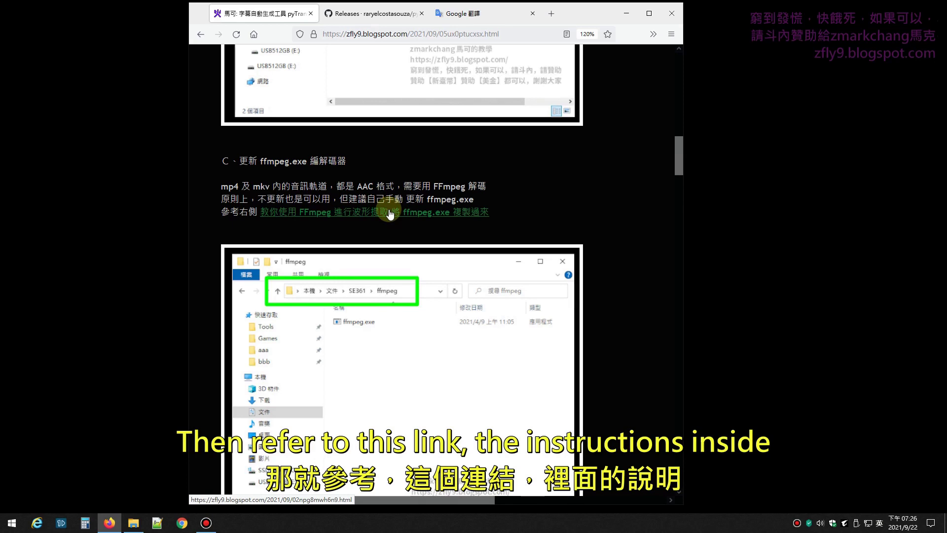
pyautogui.click(625, 14)
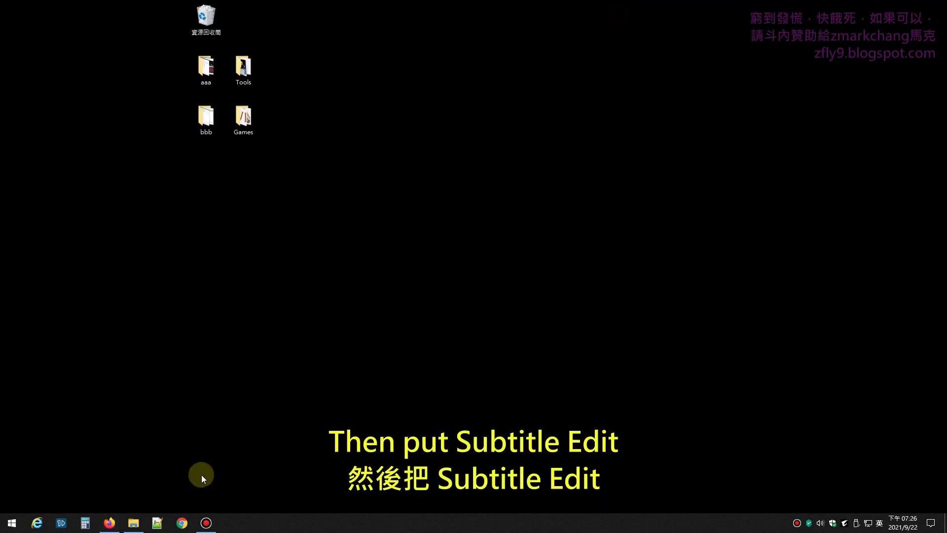
# Step: Copy ffmpeg.exe from the ffmpeg subfolder of the SE361 folder in Documents (文件)
pyautogui.click(140, 525)
pyautogui.click(338, 295)
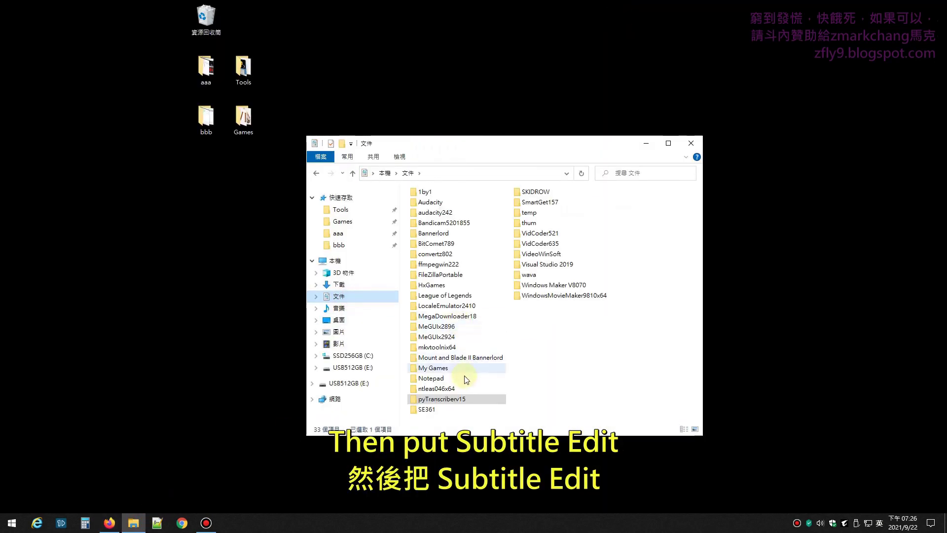
pyautogui.doubleClick(427, 410)
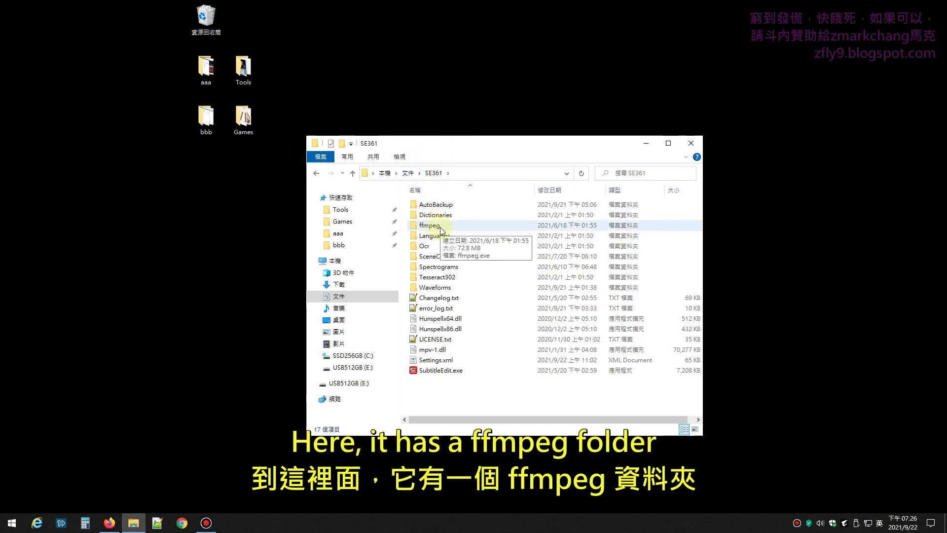
pyautogui.doubleClick(436, 227)
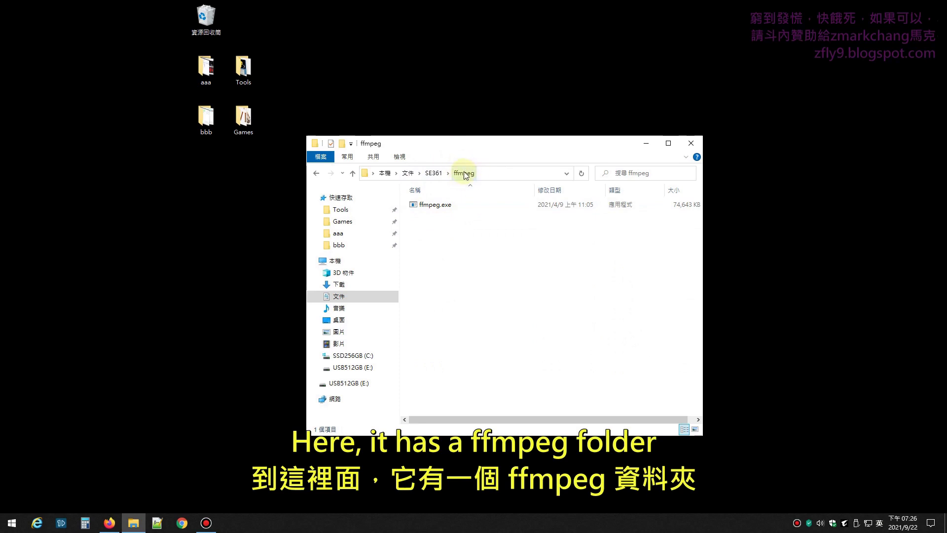
pyautogui.click(448, 205)
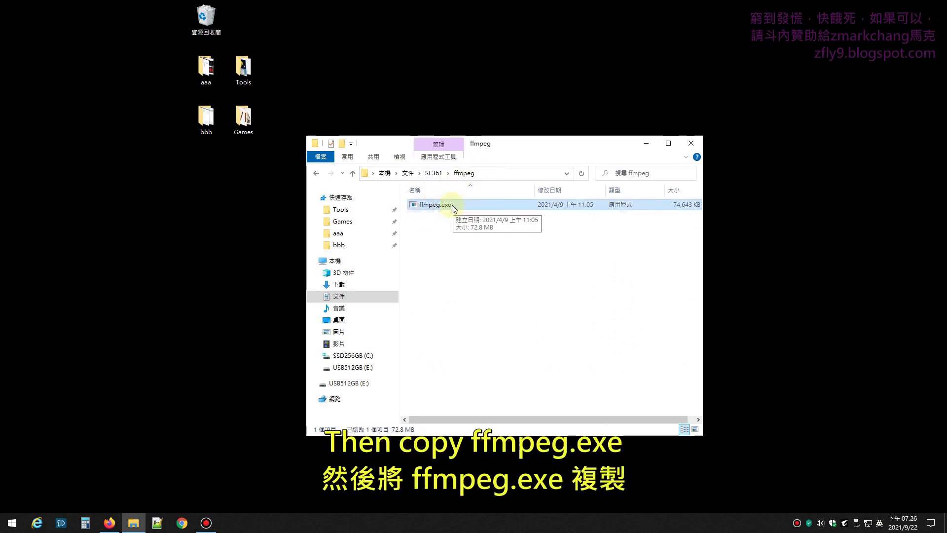
pyautogui.rightClick(451, 206)
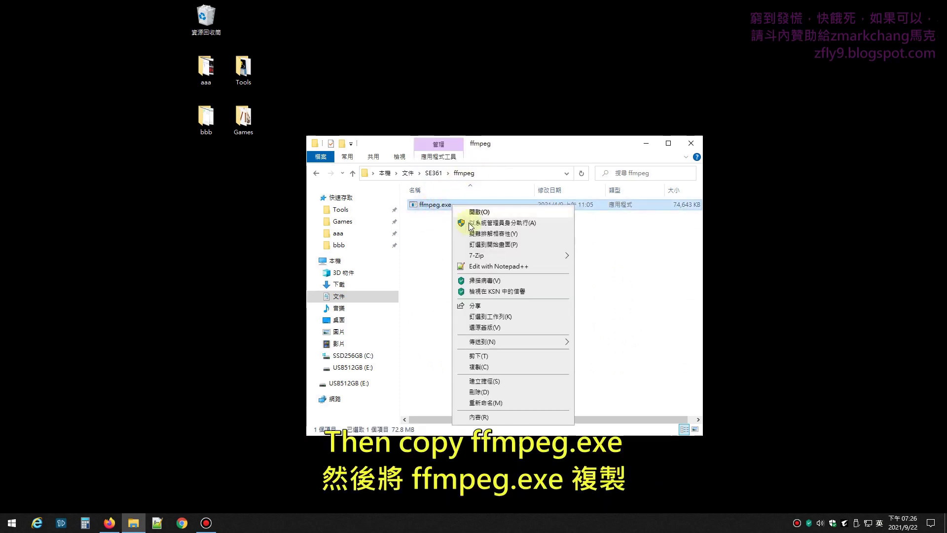
pyautogui.click(479, 367)
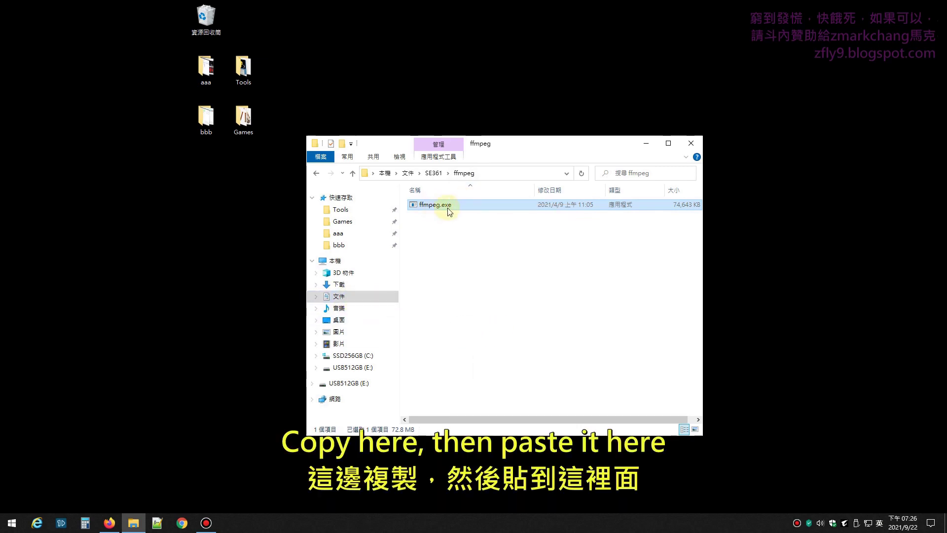
# Step: Paste ffmpeg.exe into the pyTranscriberv15 folder in Documents, replacing the existing file, and minimize the folder window
pyautogui.click(348, 296)
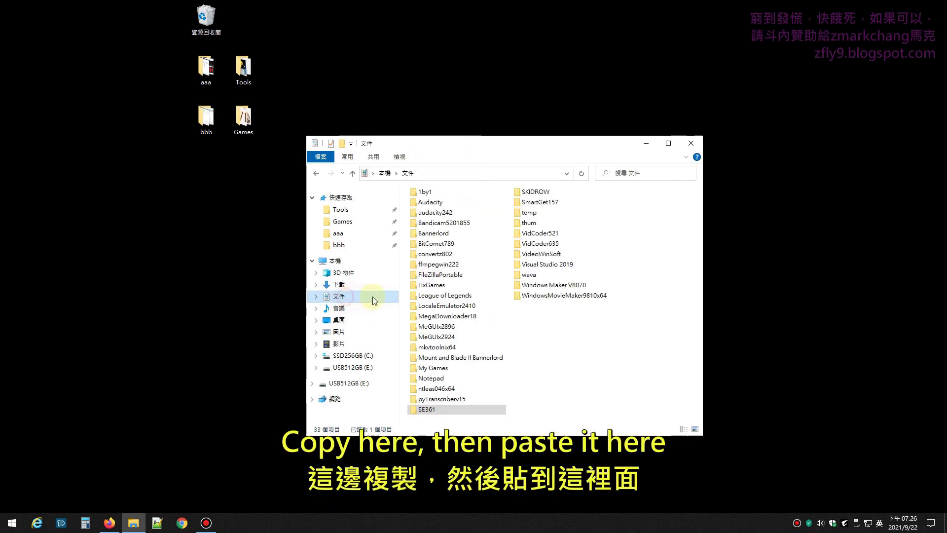
pyautogui.doubleClick(443, 399)
pyautogui.rightClick(471, 258)
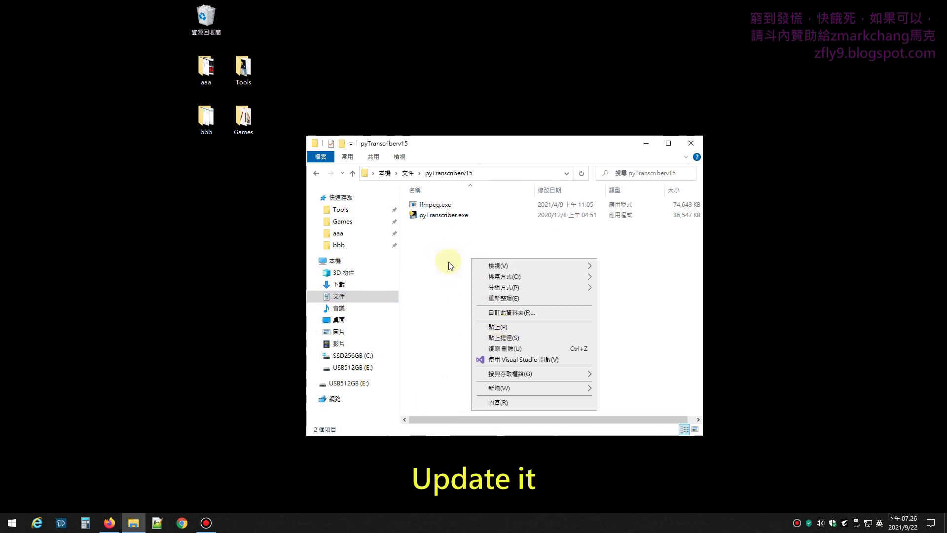
pyautogui.click(507, 327)
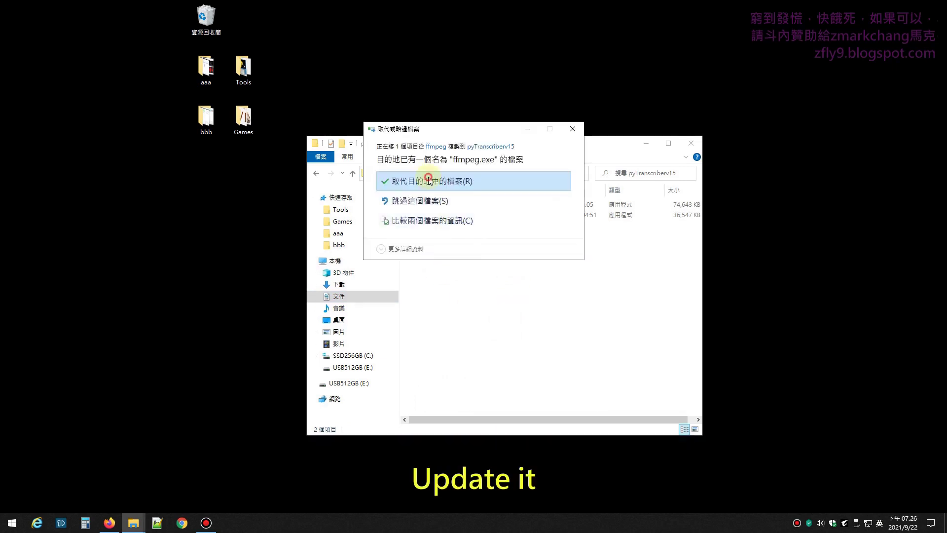
pyautogui.click(421, 180)
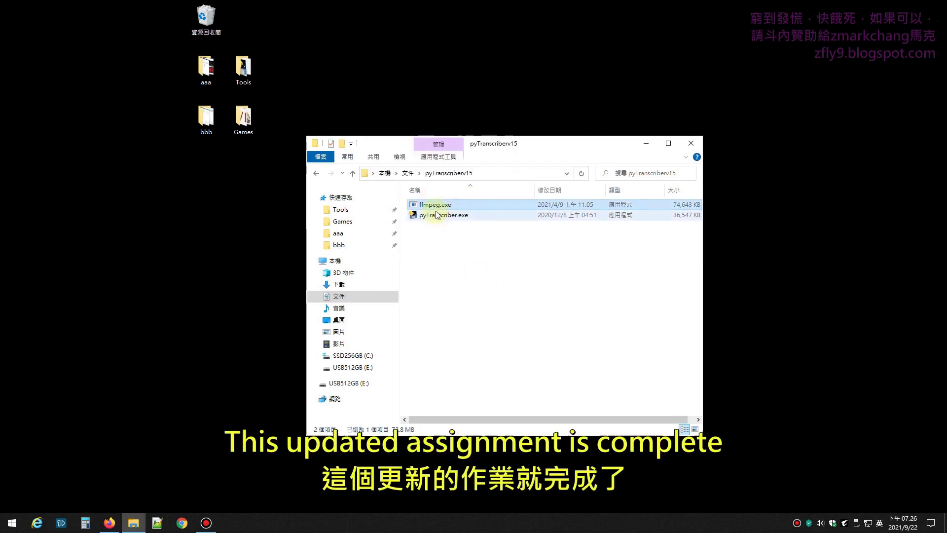
pyautogui.click(137, 524)
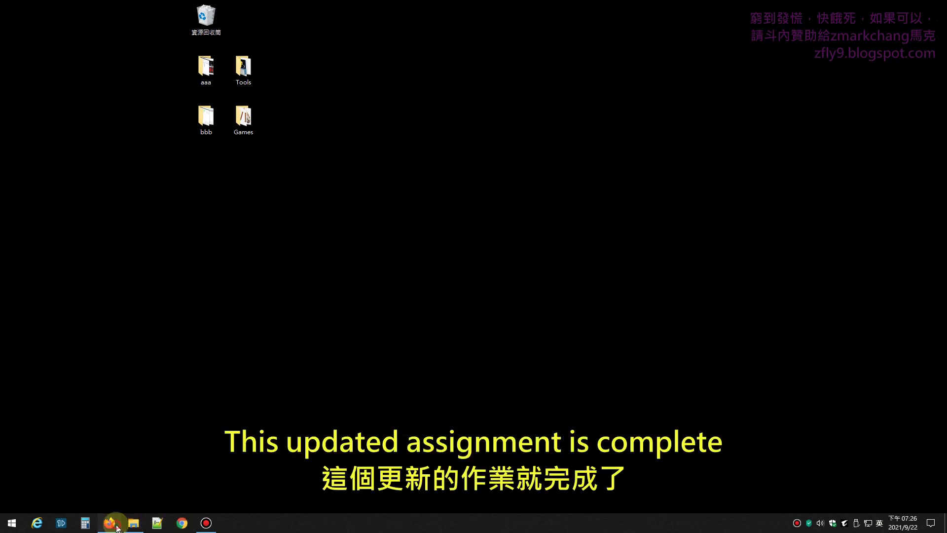
# Step: Review the tutorial's ffmpeg.exe update text and the start of its usage section D in Firefox
pyautogui.click(109, 523)
pyautogui.moveTo(502, 212); pyautogui.dragTo(221, 186)
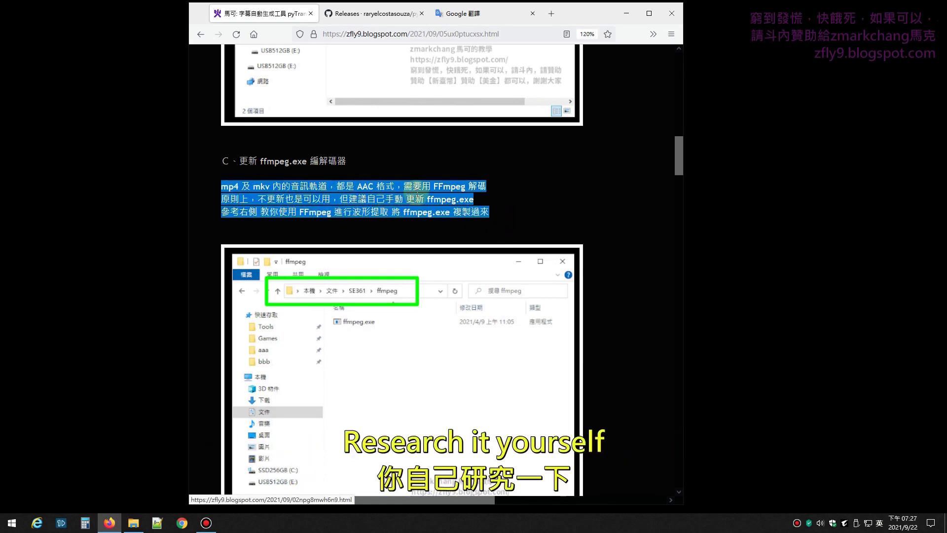
pyautogui.click(384, 230)
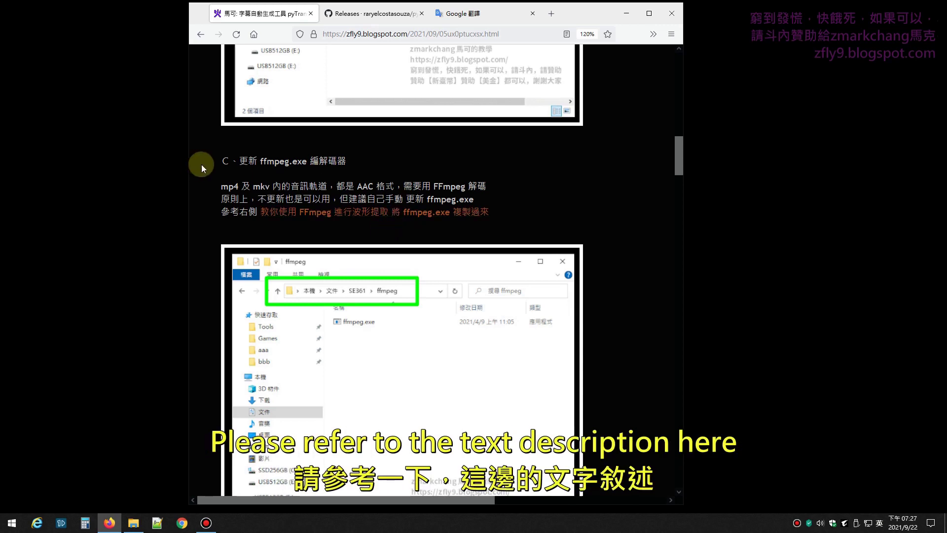
pyautogui.moveTo(221, 186); pyautogui.dragTo(509, 212)
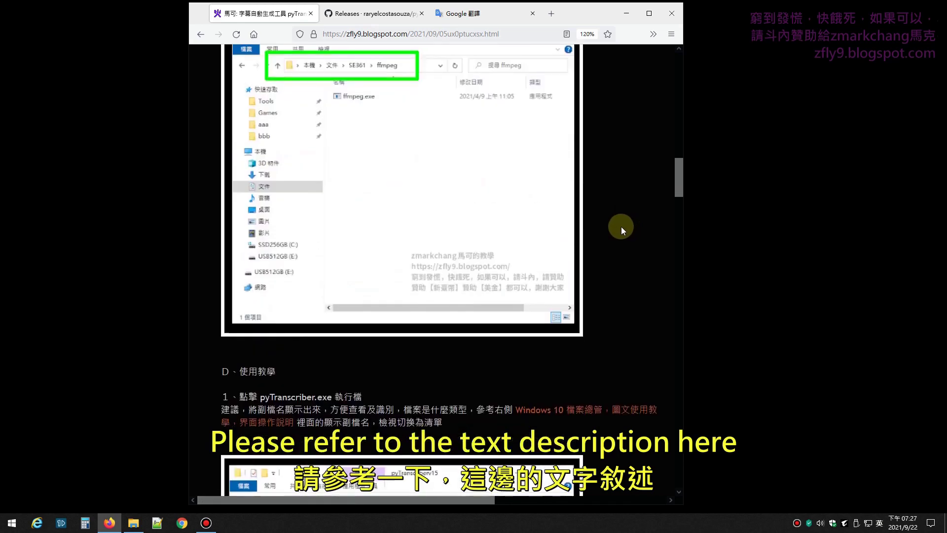
pyautogui.scroll(-10, 620, 226)
pyautogui.scroll(-2, 612, 230)
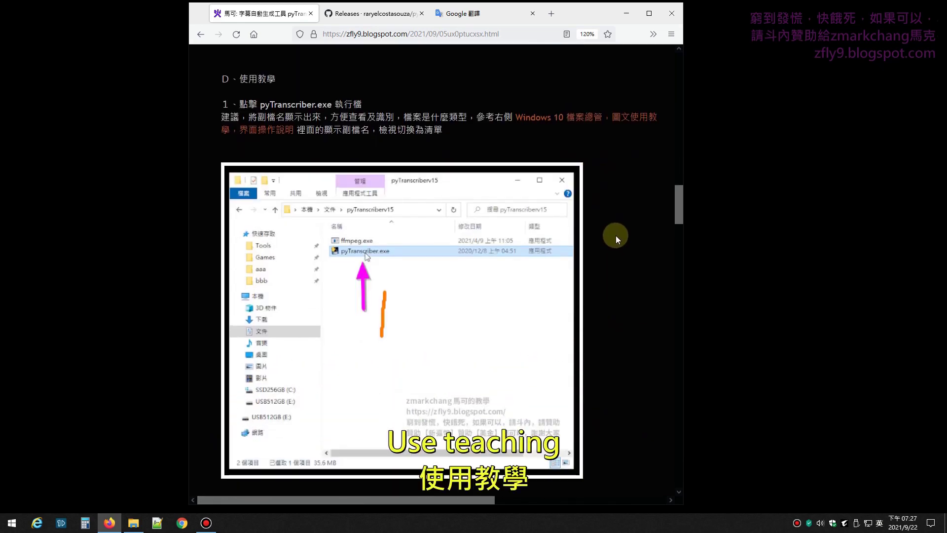
pyautogui.scroll(2, 607, 267)
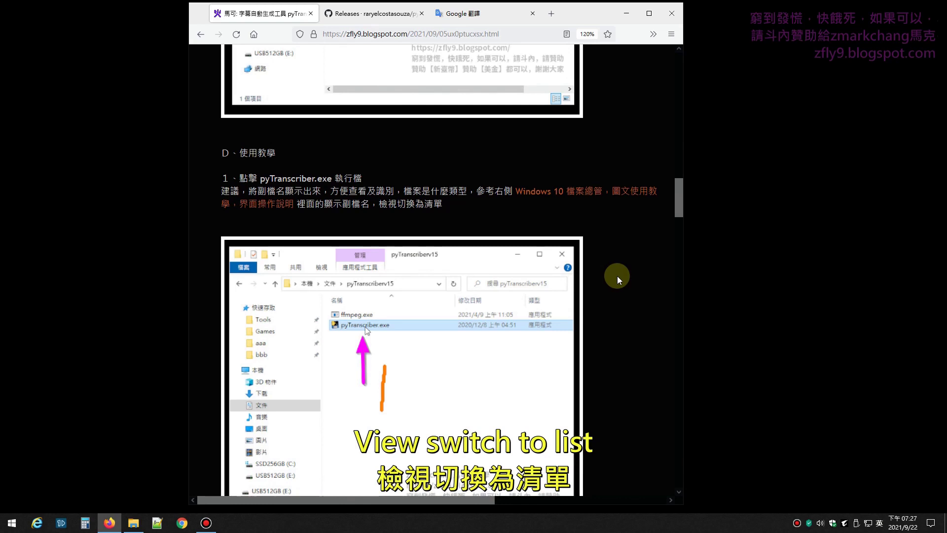
# Step: Open the linked Windows 10 file manager guide, examine its section on showing file extensions, return to the tutorial and minimize the browser
pyautogui.click(606, 192)
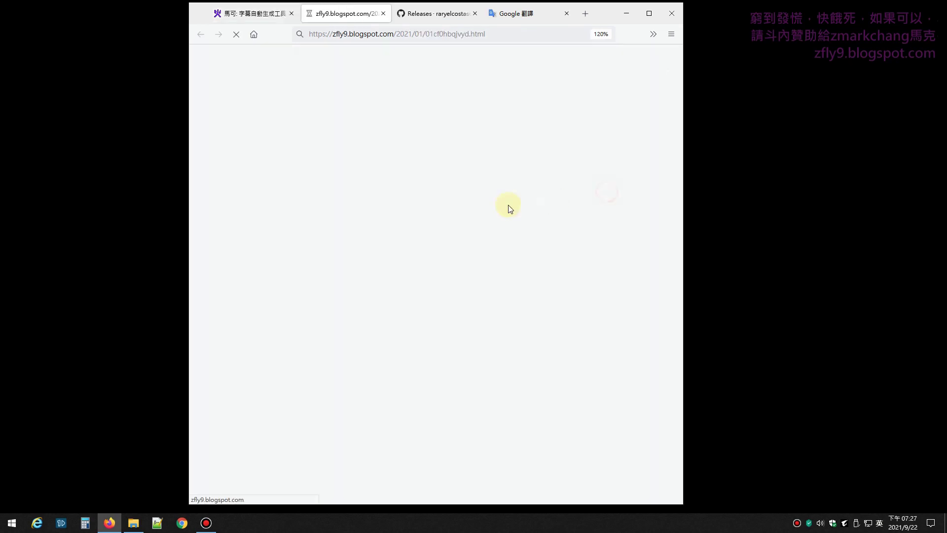
pyautogui.scroll(-5, 376, 211)
pyautogui.scroll(3, 394, 214)
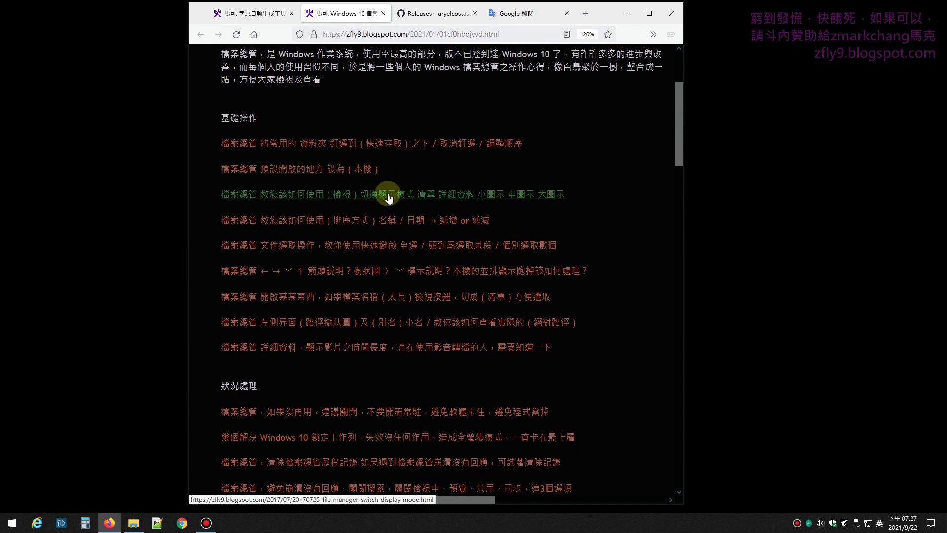
pyautogui.scroll(-9, 444, 217)
pyautogui.moveTo(220, 248); pyautogui.dragTo(559, 322)
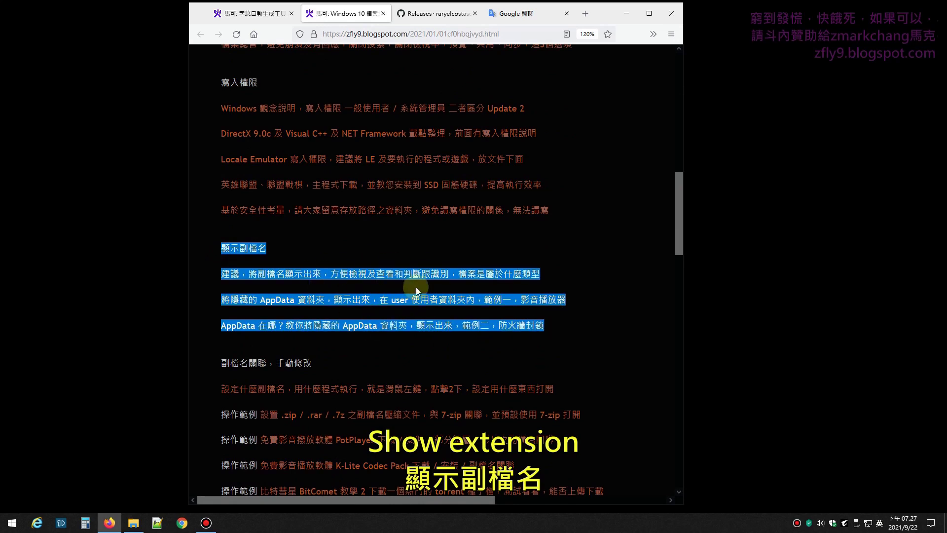
pyautogui.click(252, 14)
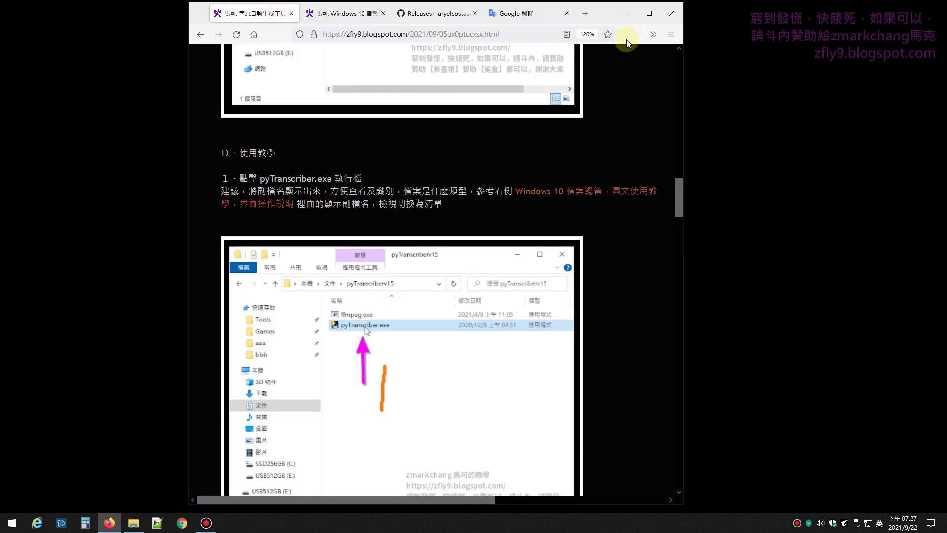
pyautogui.click(626, 13)
# Step: Bring back the pyTranscriberv15 folder window and locate the audio file 099cccc.m4a in the Videos (影片) folder
pyautogui.click(133, 522)
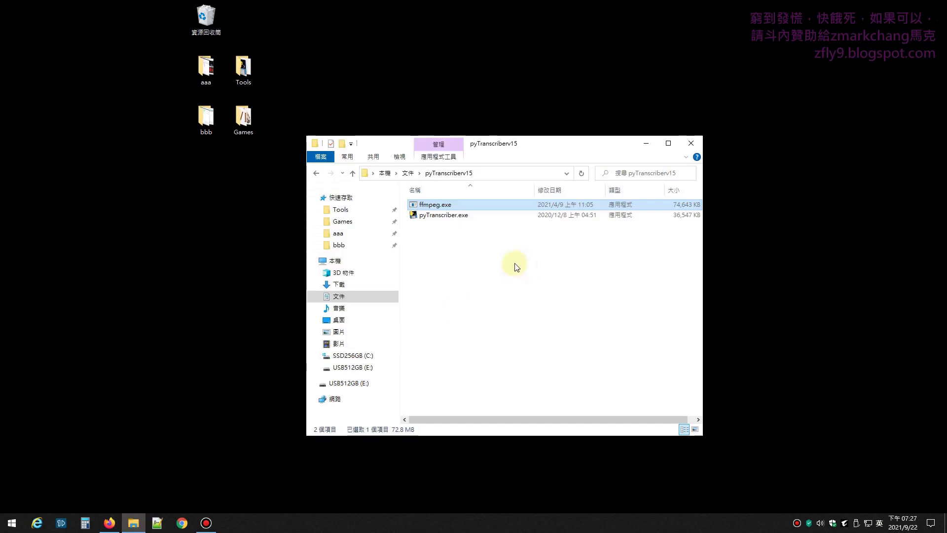
pyautogui.click(442, 215)
pyautogui.click(358, 345)
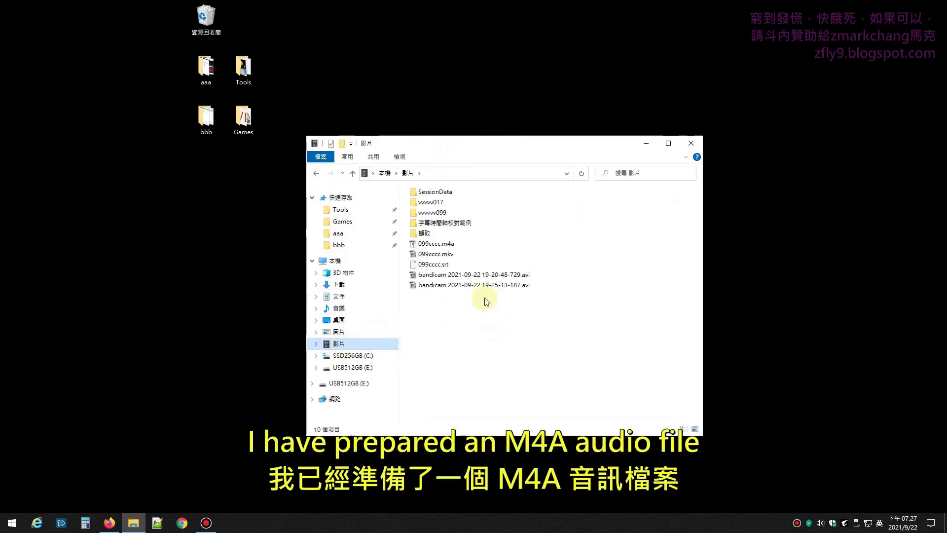
pyautogui.click(452, 243)
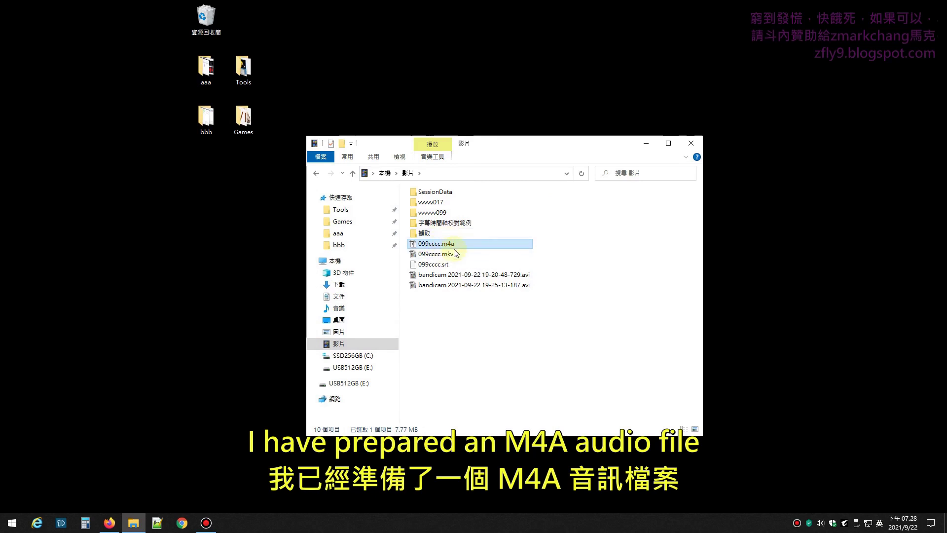
# Step: Return to the pyTranscriberv15 folder and launch pyTranscriber.exe
pyautogui.click(316, 173)
pyautogui.click(459, 217)
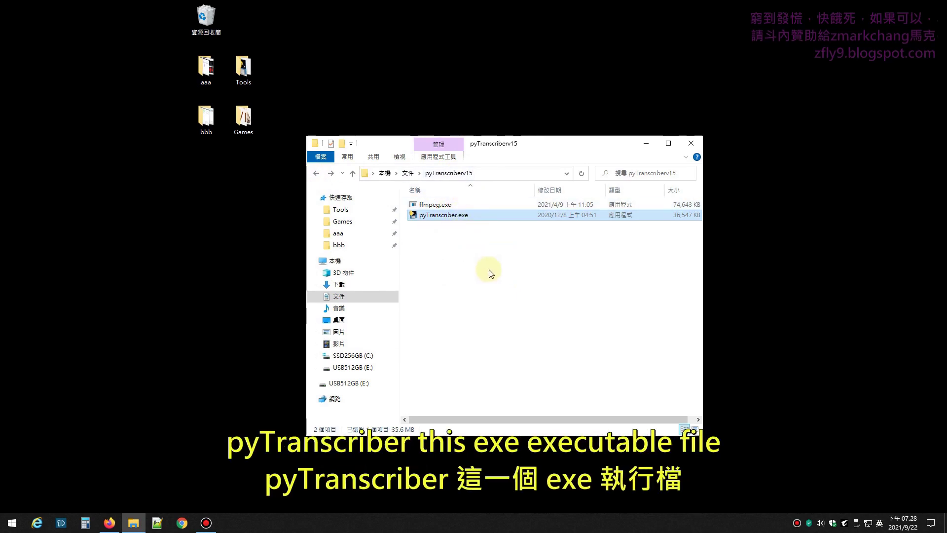
pyautogui.doubleClick(469, 215)
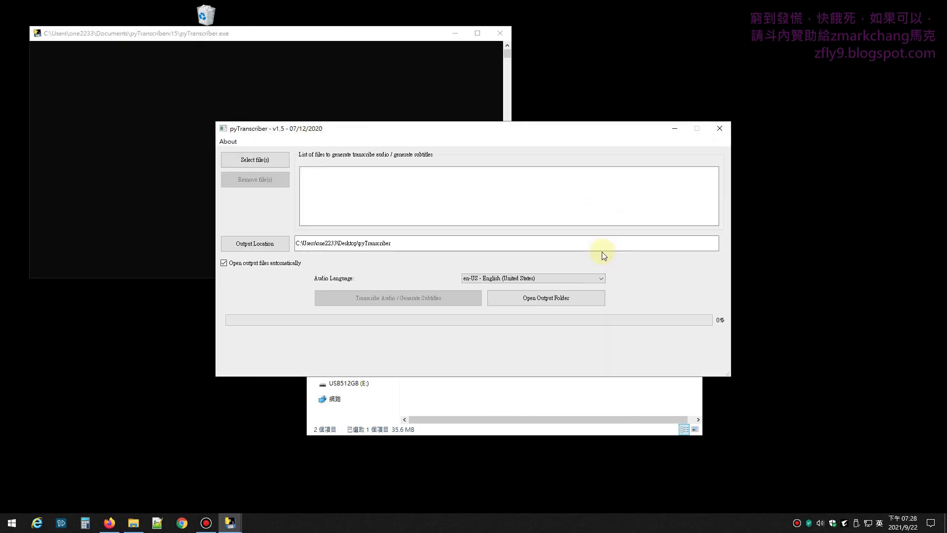
# Step: Add 099cccc.m4a from the Videos (影片) folder to pyTranscriber's list of files to transcribe, checking the supported media types
pyautogui.click(260, 161)
pyautogui.moveTo(313, 132); pyautogui.dragTo(492, 130)
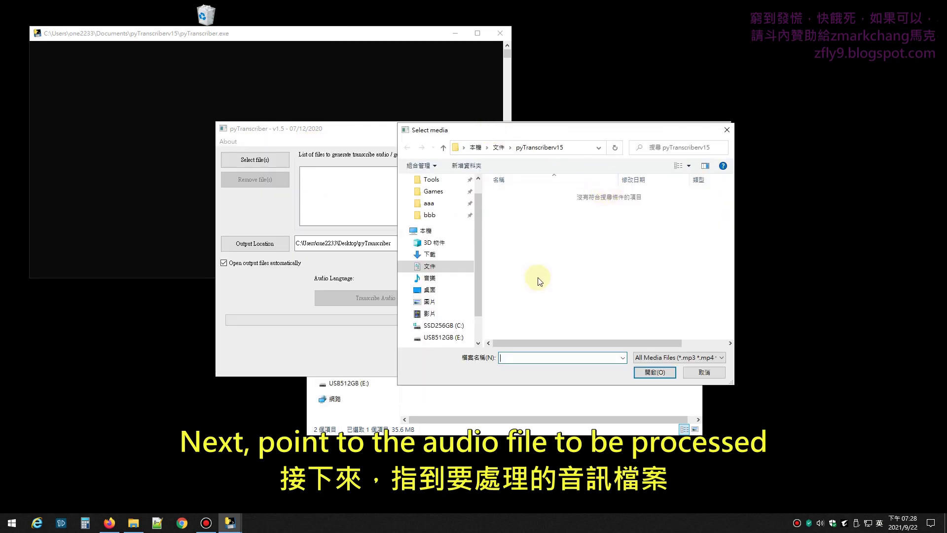
pyautogui.click(442, 315)
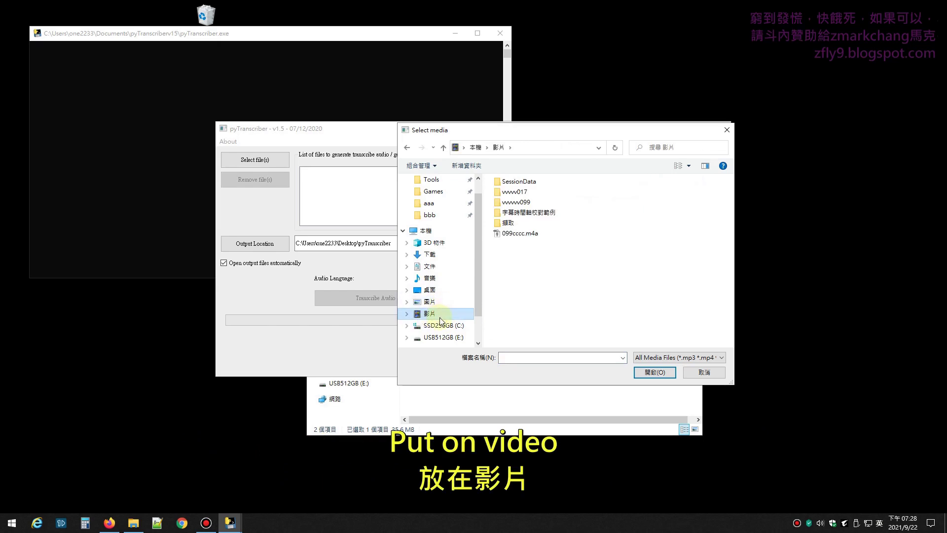
pyautogui.click(522, 233)
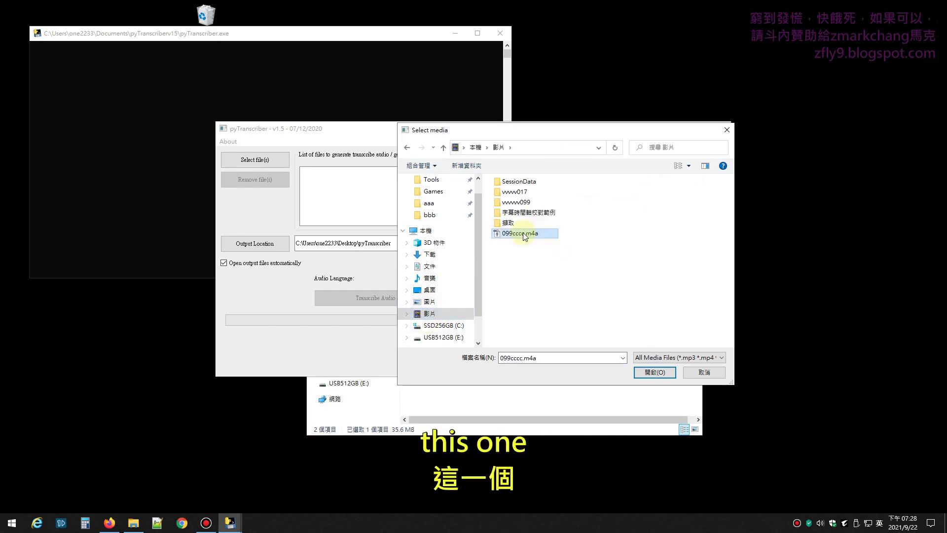
pyautogui.click(723, 360)
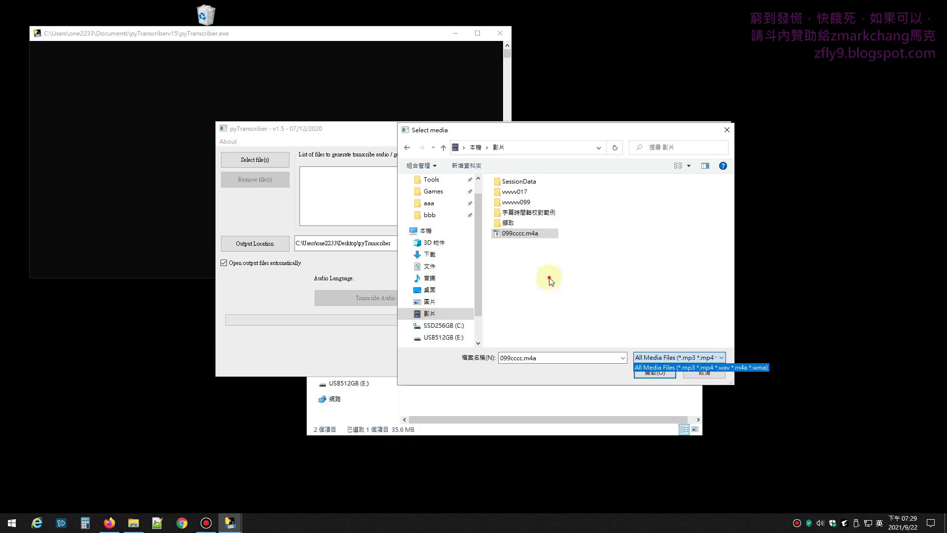
pyautogui.click(535, 233)
pyautogui.click(654, 373)
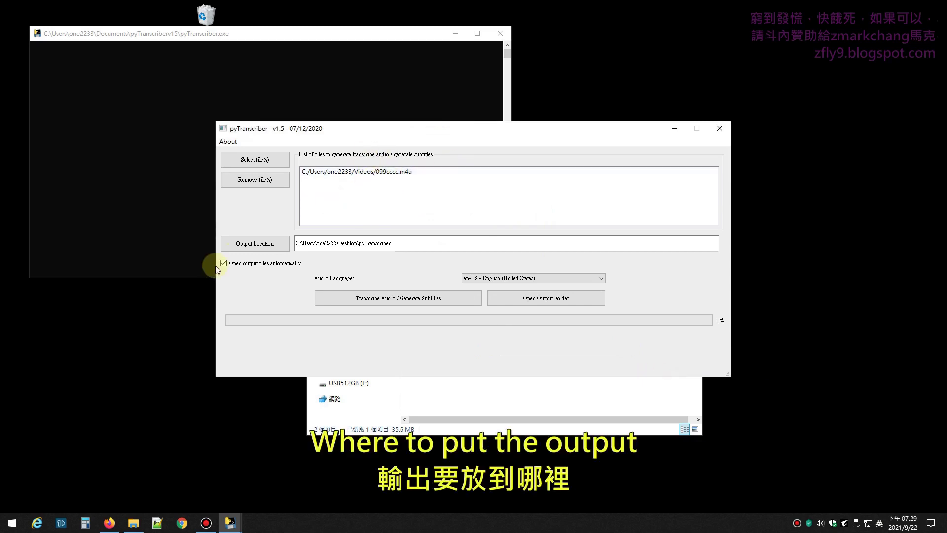
# Step: View the output folder chooser and cancel it, and set the audio language to zh-TW - Chinese (Traditional, Taiwan)
pyautogui.click(252, 249)
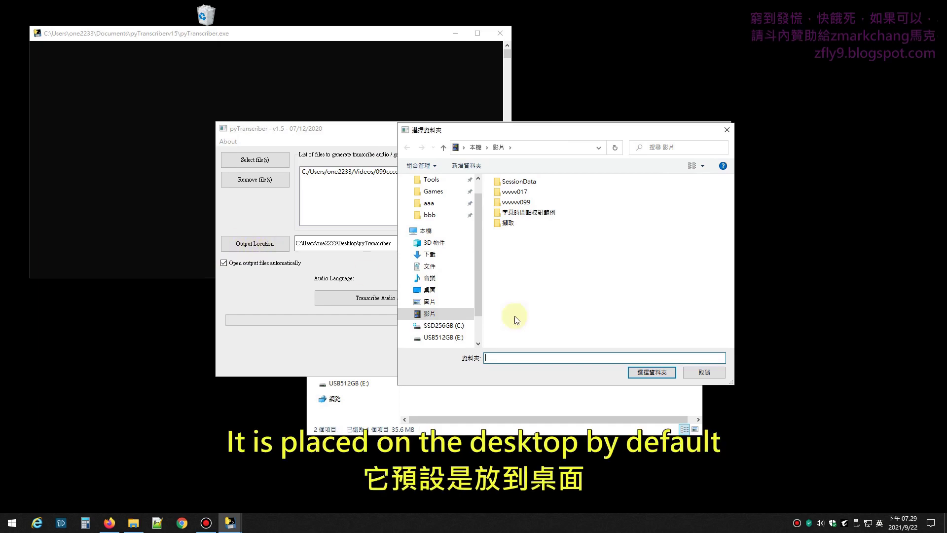
pyautogui.click(706, 373)
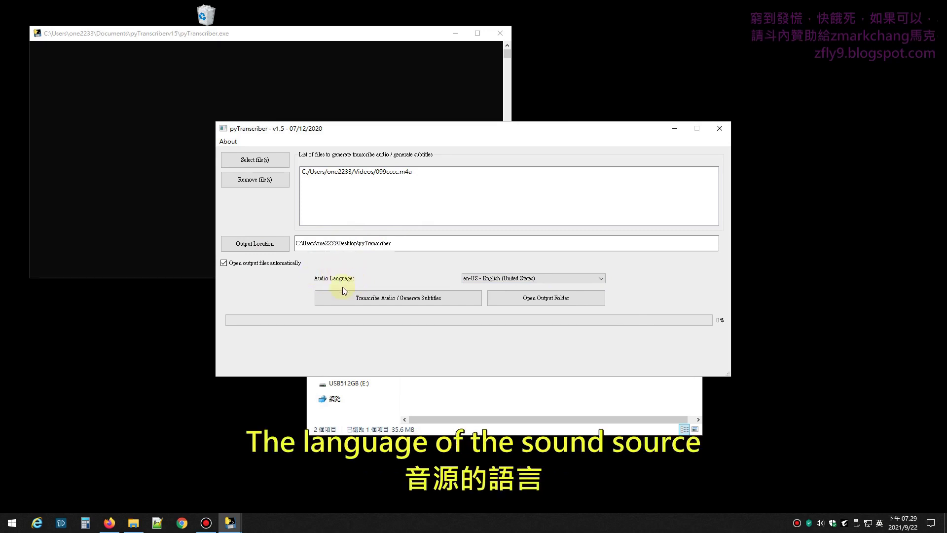
pyautogui.click(601, 279)
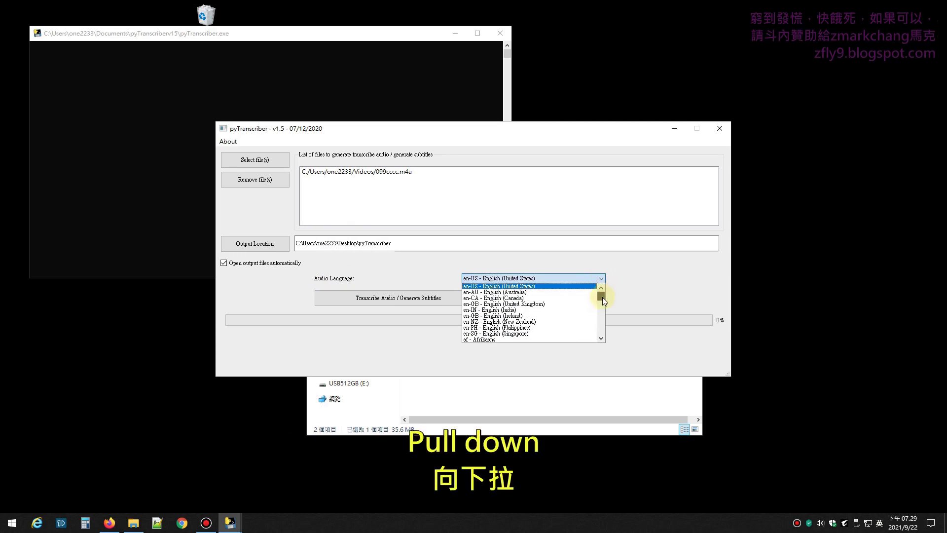
pyautogui.moveTo(602, 297); pyautogui.dragTo(602, 331)
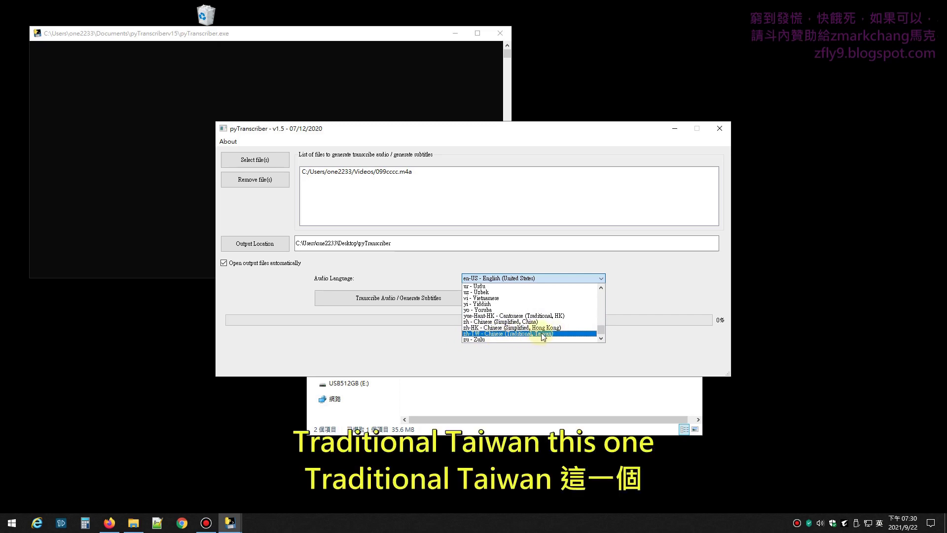
pyautogui.click(554, 333)
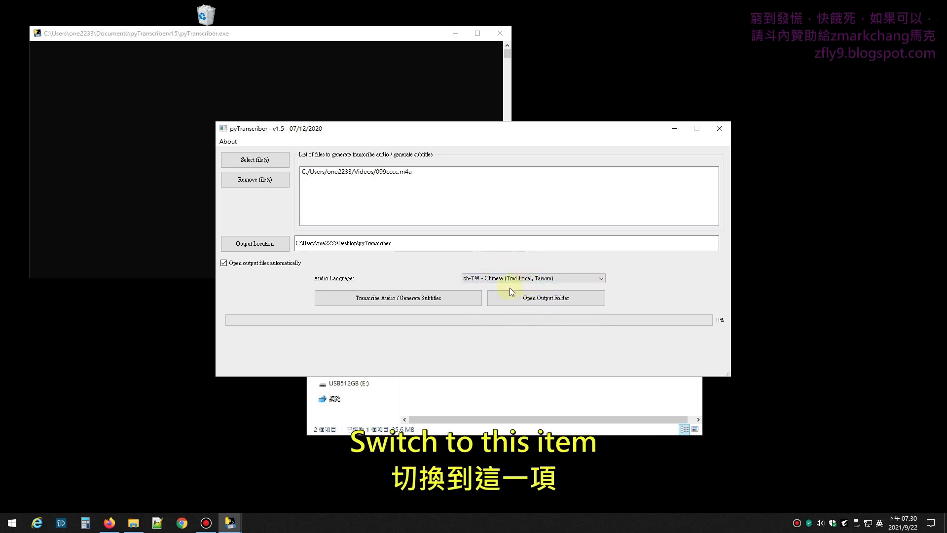
# Step: Transcribe 099cccc.m4a to generate its subtitles, and close the Notepad++ window showing the resulting 099cccc.txt
pyautogui.click(399, 298)
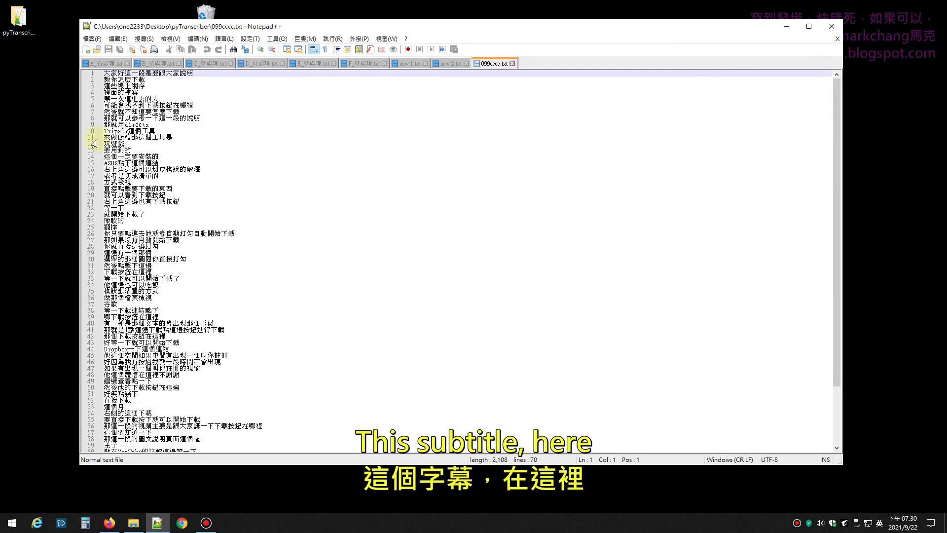
pyautogui.click(837, 31)
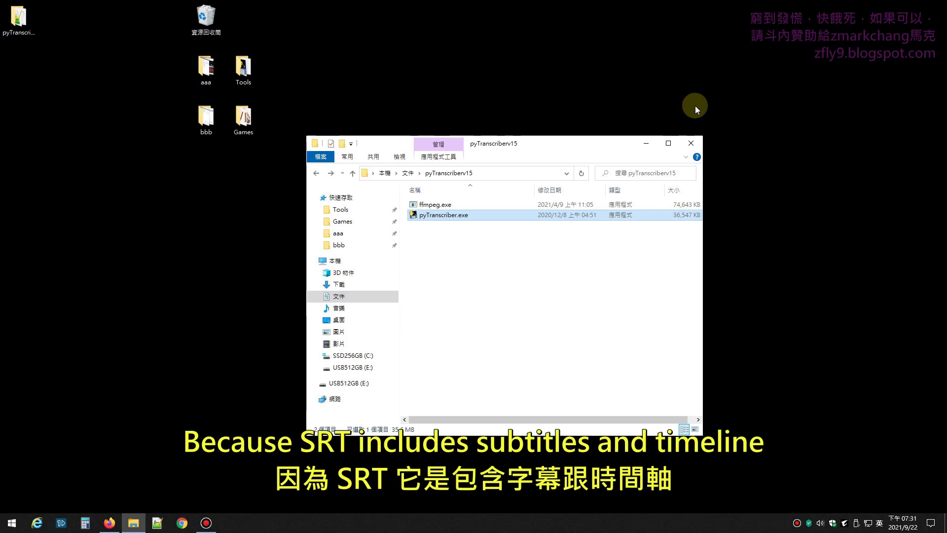
# Step: Open the pyTranscriber output folder from the desktop and show the Videos (影片) folder in a second window beside it
pyautogui.doubleClick(18, 19)
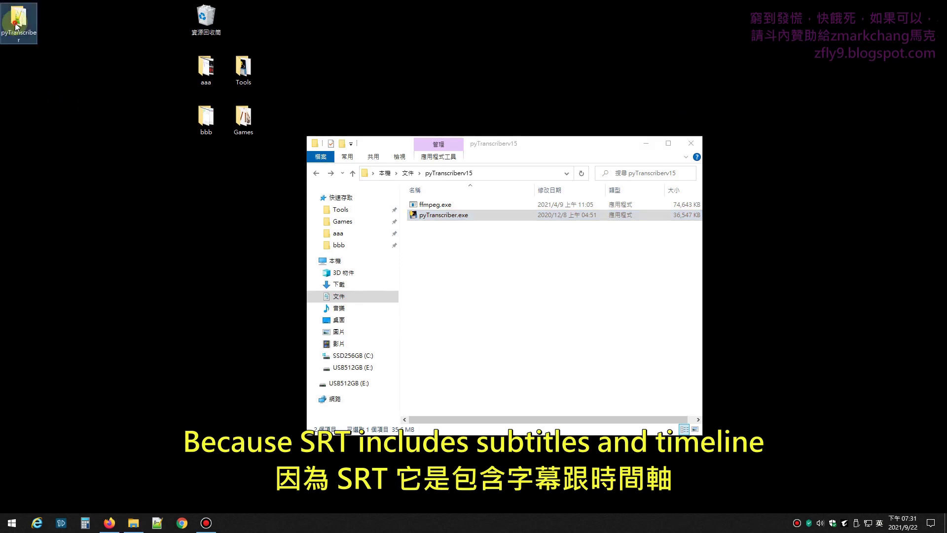
pyautogui.moveTo(566, 157); pyautogui.dragTo(256, 153)
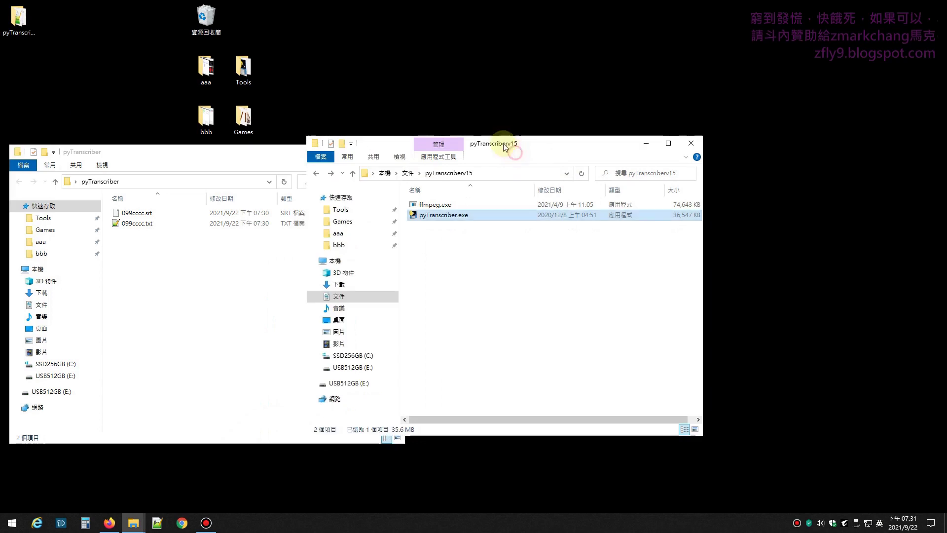
pyautogui.moveTo(505, 148); pyautogui.dragTo(659, 148)
pyautogui.click(494, 345)
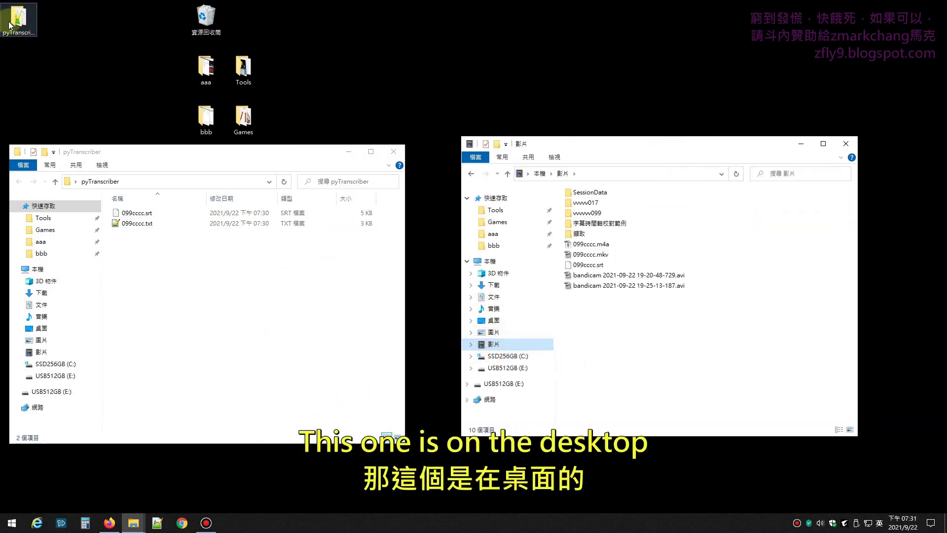
# Step: Move 099cccc.srt from the pyTranscriber output folder to the Videos (影片) folder, replacing the existing copy, and close the output folder
pyautogui.click(141, 212)
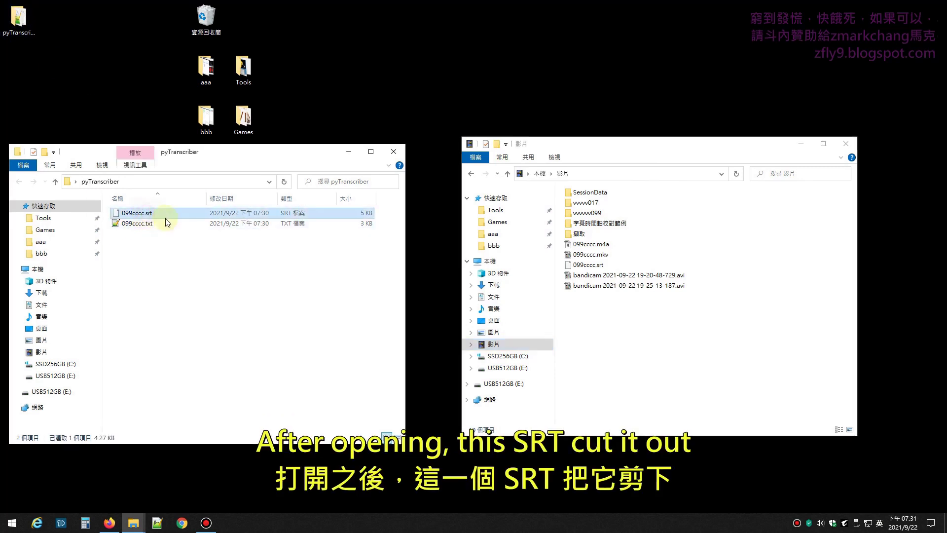
pyautogui.rightClick(141, 218)
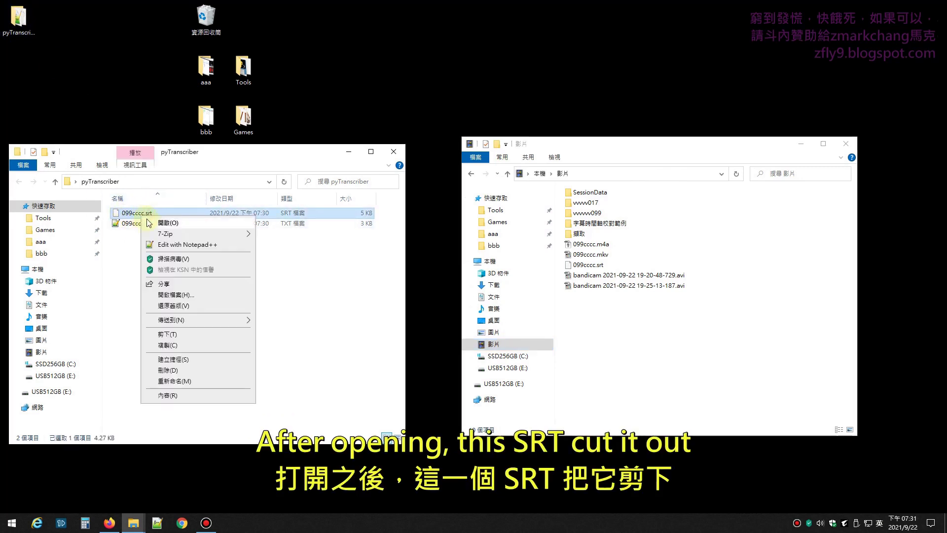
pyautogui.click(173, 334)
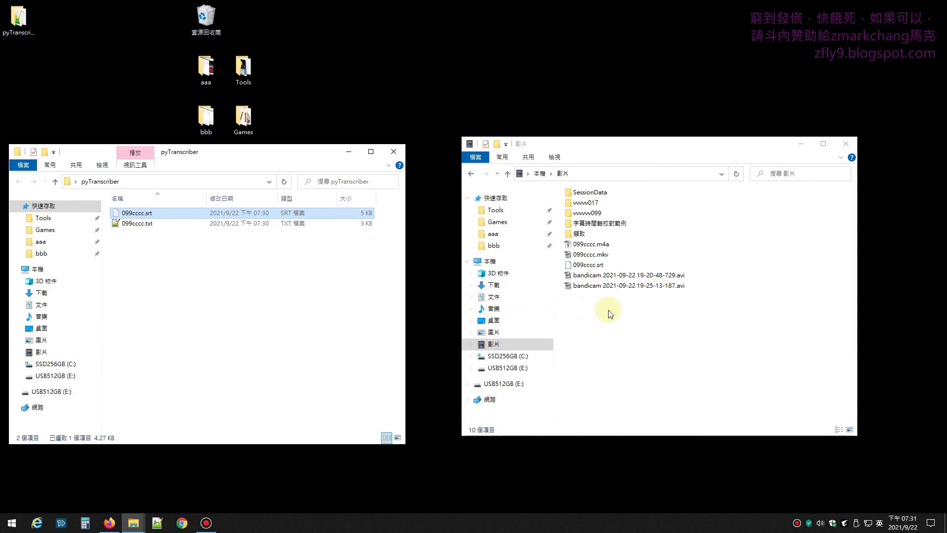
pyautogui.rightClick(624, 326)
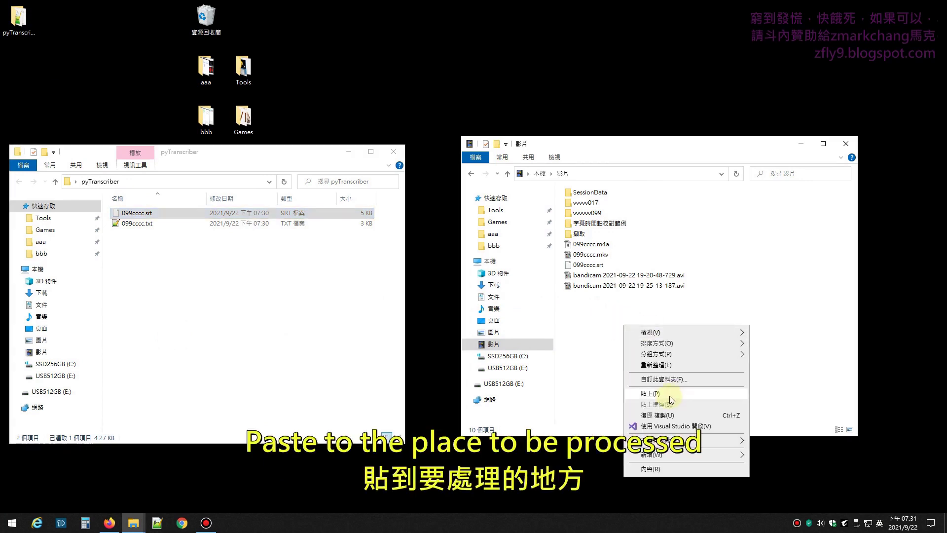
pyautogui.click(668, 395)
pyautogui.click(439, 183)
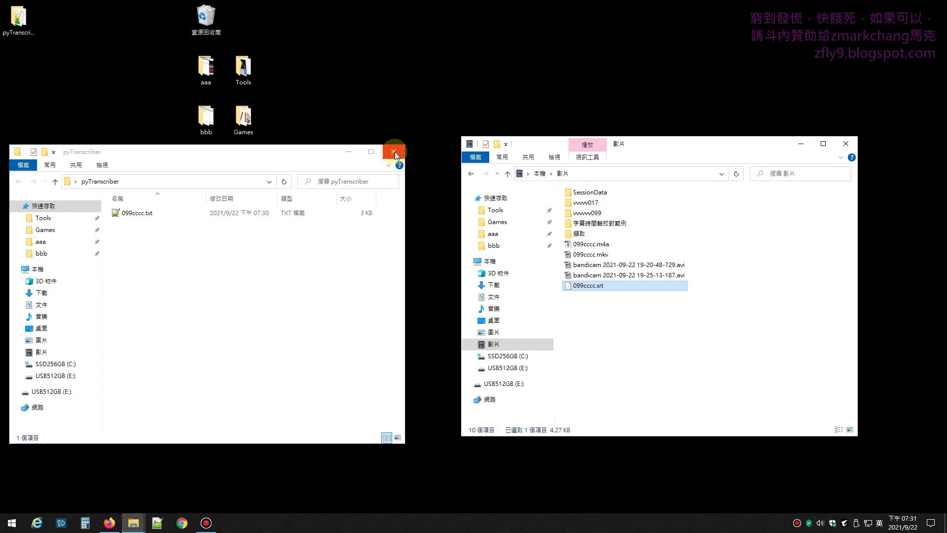
pyautogui.click(395, 152)
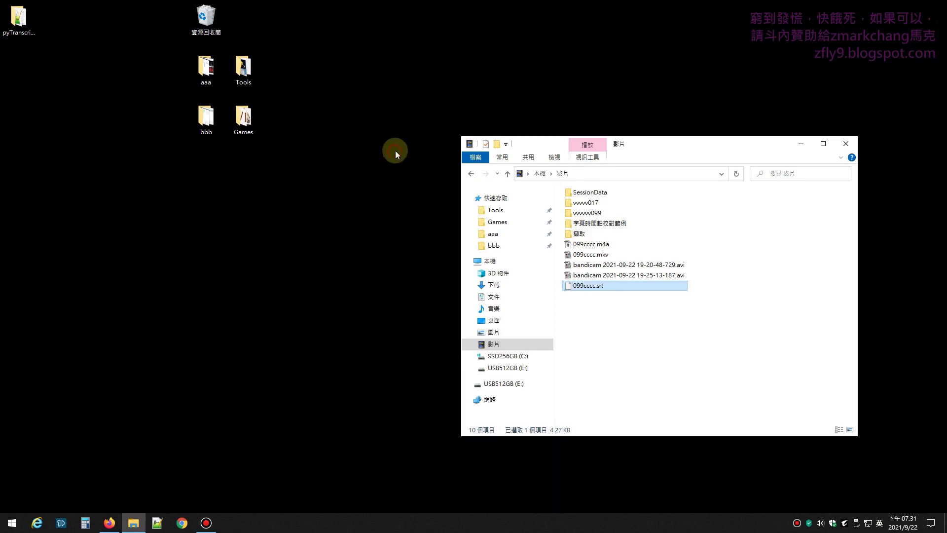
# Step: Open 099cccc.srt from the Videos folder in Notepad++, examine its index numbers, timeline and subtitle text, and close the editor
pyautogui.rightClick(605, 287)
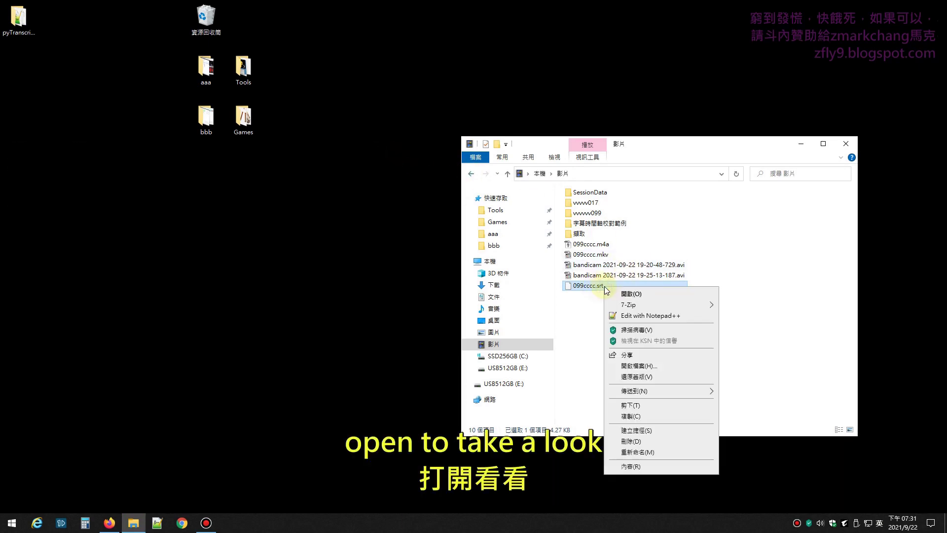
pyautogui.click(659, 315)
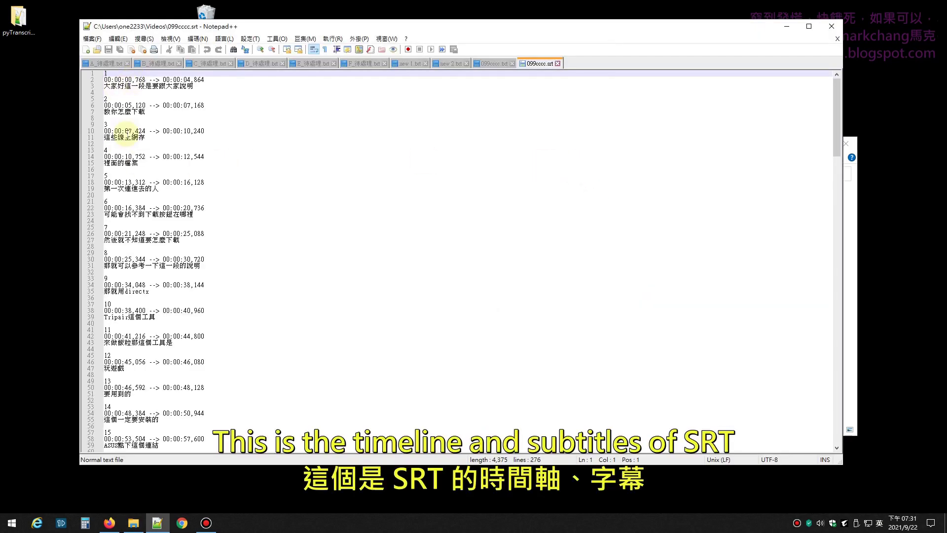
pyautogui.click(209, 134)
pyautogui.moveTo(163, 138); pyautogui.dragTo(92, 138)
pyautogui.click(111, 124)
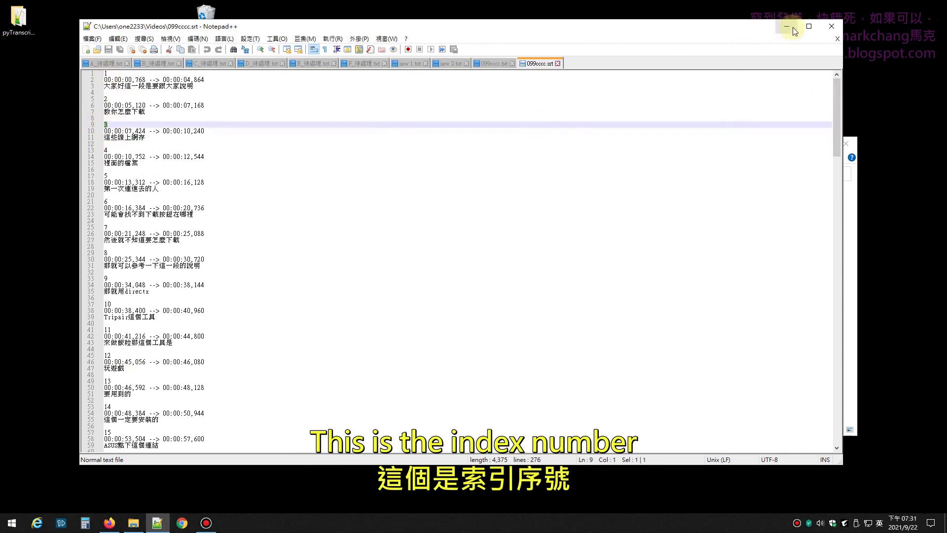
pyautogui.click(831, 26)
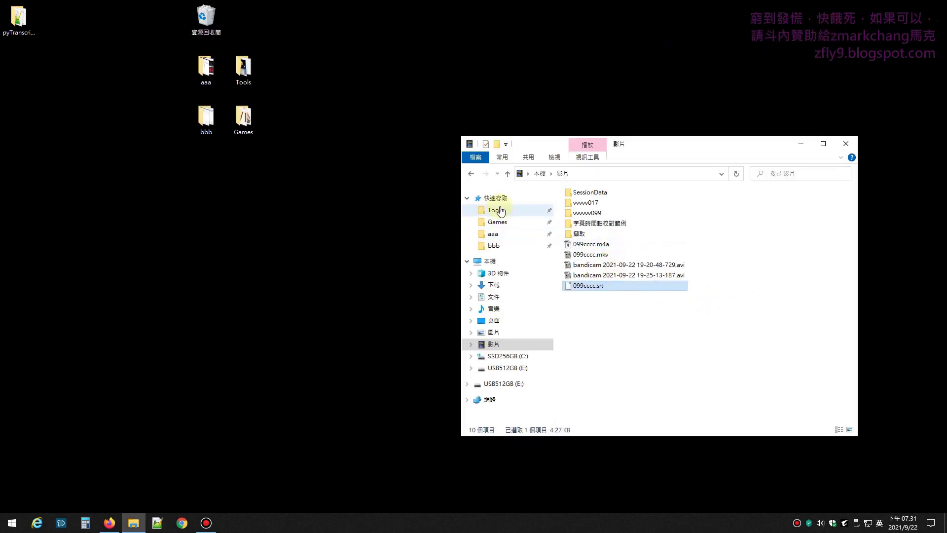
# Step: Go to the SE361 folder in Documents (文件) and launch SubtitleEdit.exe
pyautogui.click(490, 296)
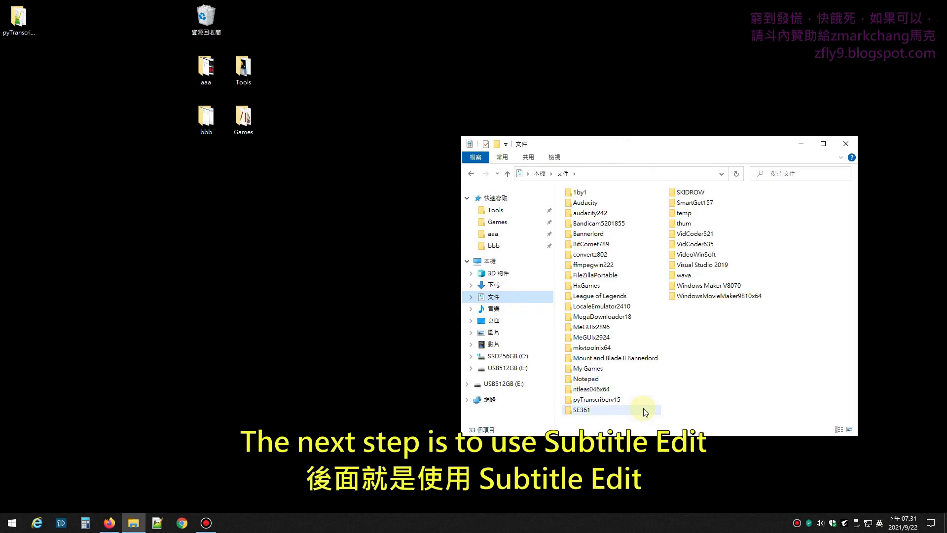
pyautogui.doubleClick(585, 410)
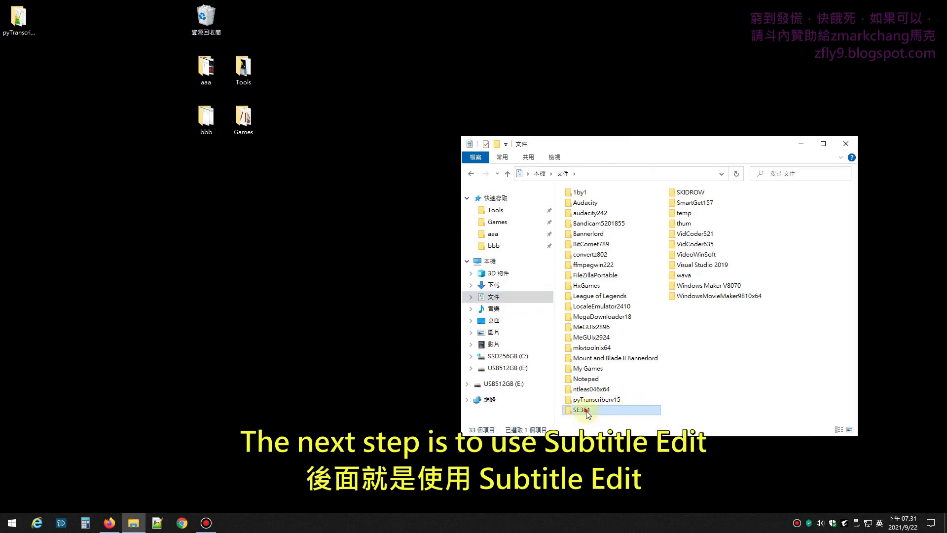
pyautogui.click(592, 372)
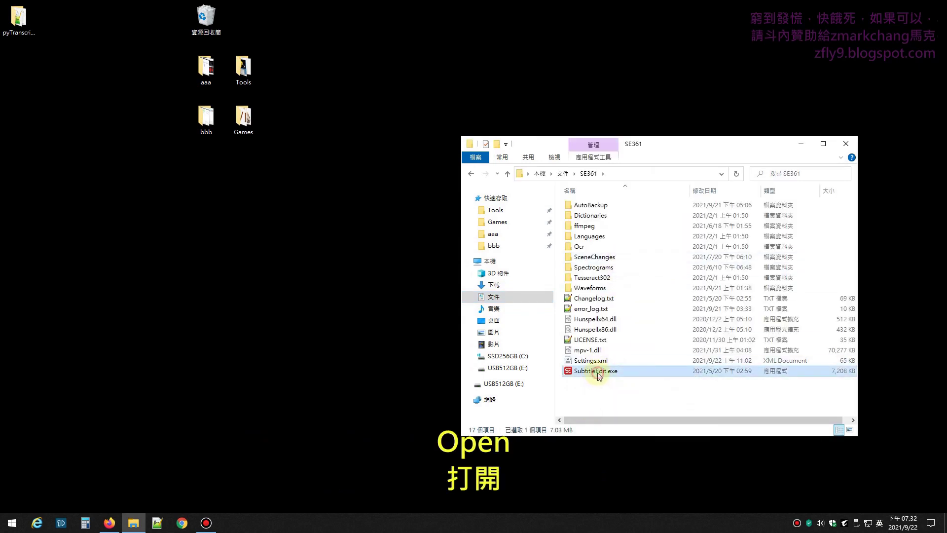
pyautogui.doubleClick(635, 370)
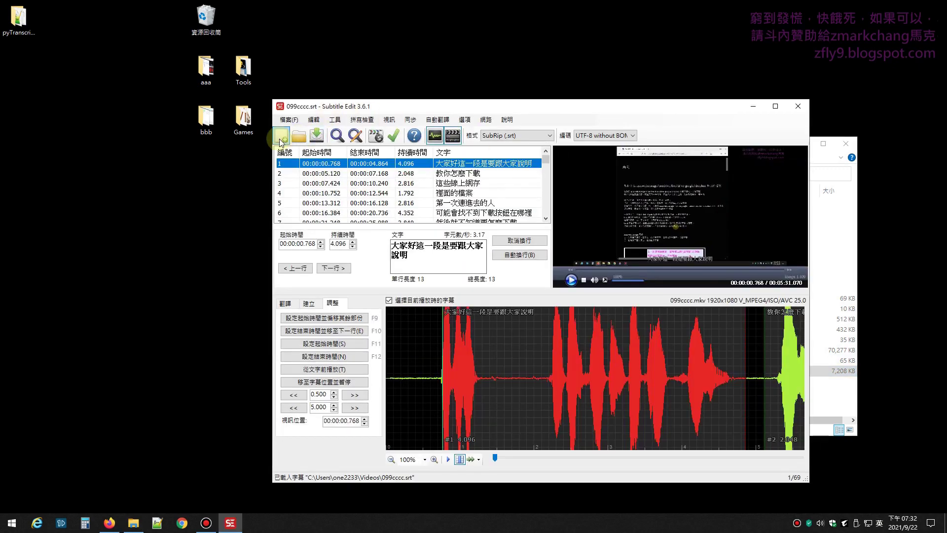
# Step: With 099cccc.srt loaded, place the waveform's playback position at 00:00:00.493, just before the first subtitle
pyautogui.click(281, 135)
pyautogui.click(299, 138)
pyautogui.click(392, 234)
pyautogui.click(548, 364)
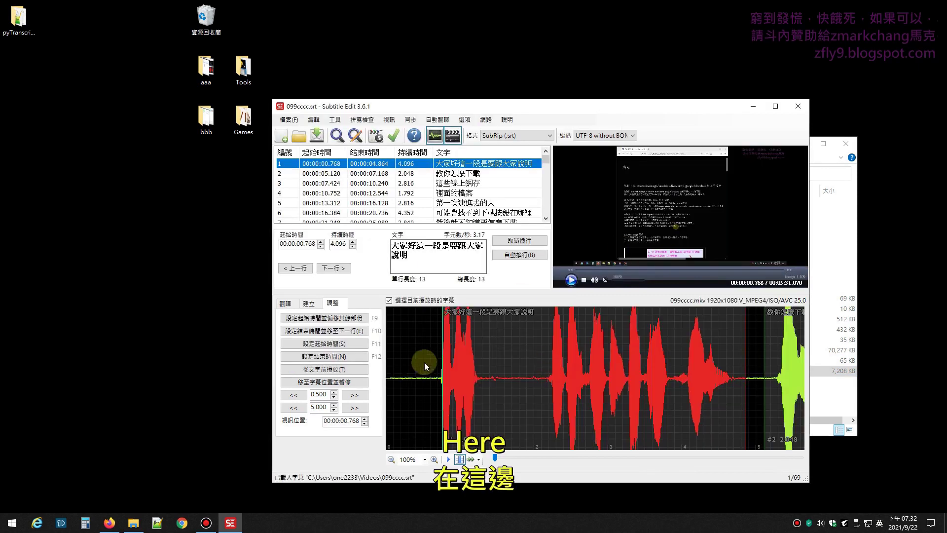
pyautogui.click(422, 365)
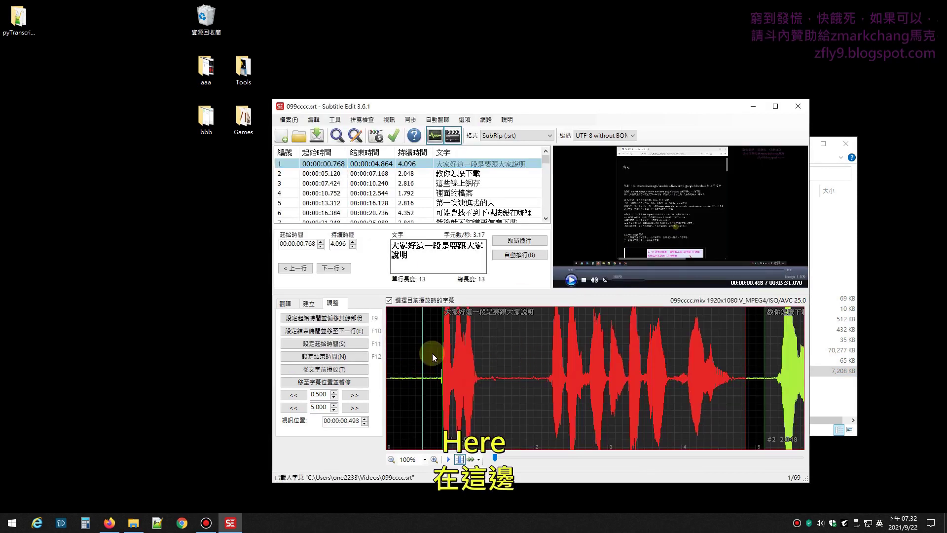
# Step: Switch to the pyTranscriber tutorial in Firefox, open the linked timeline correction examples page, and read its note on subtitle and timeline correction
pyautogui.click(109, 523)
pyautogui.scroll(-15, 419, 217)
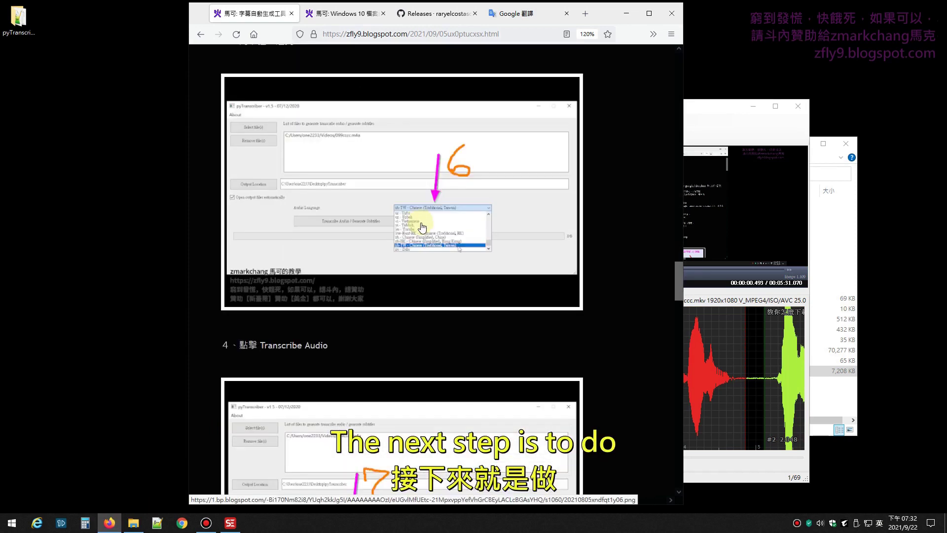
pyautogui.scroll(-12, 422, 227)
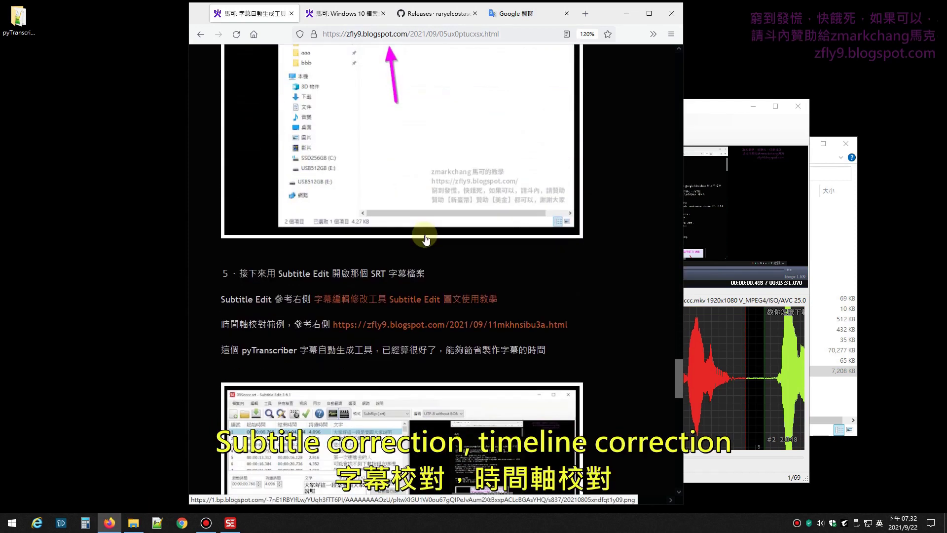
pyautogui.scroll(-3, 426, 239)
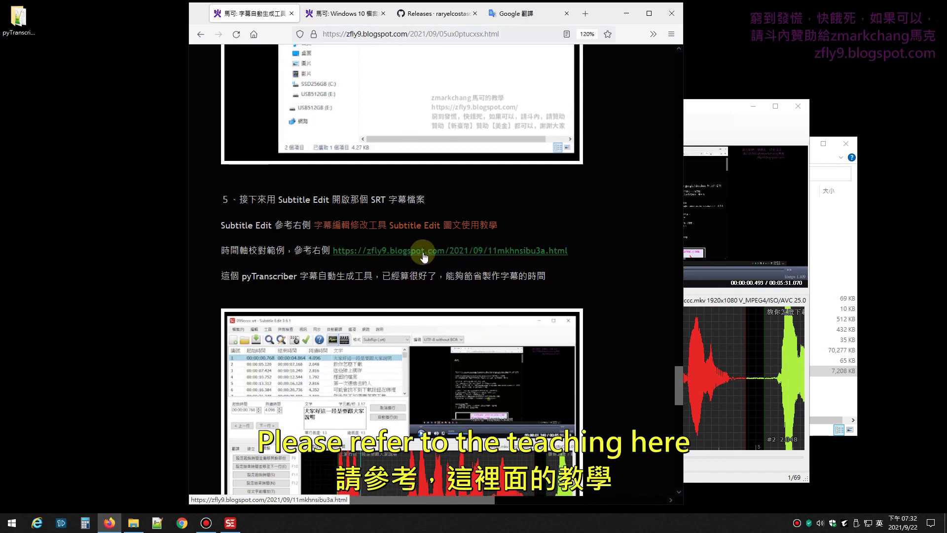
pyautogui.click(461, 253)
pyautogui.scroll(-1, 503, 260)
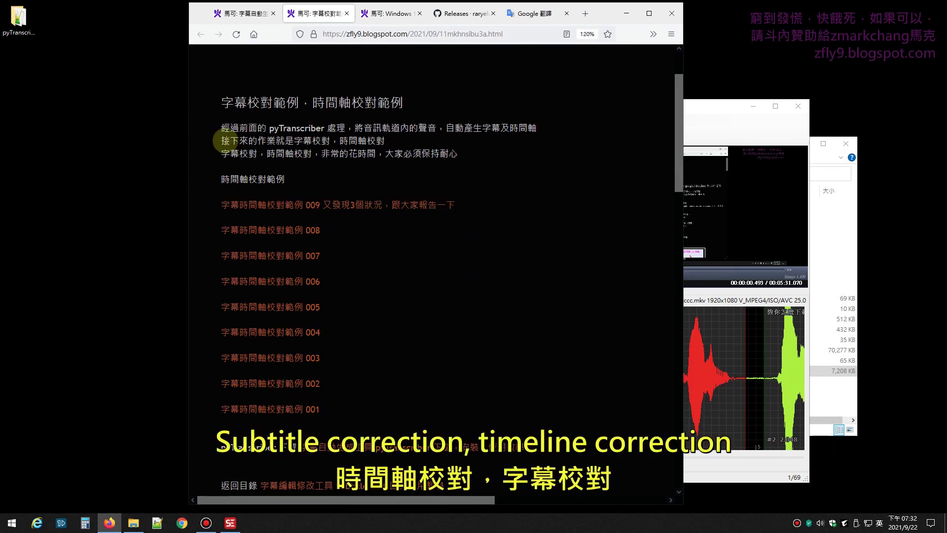
pyautogui.moveTo(219, 154); pyautogui.dragTo(373, 156)
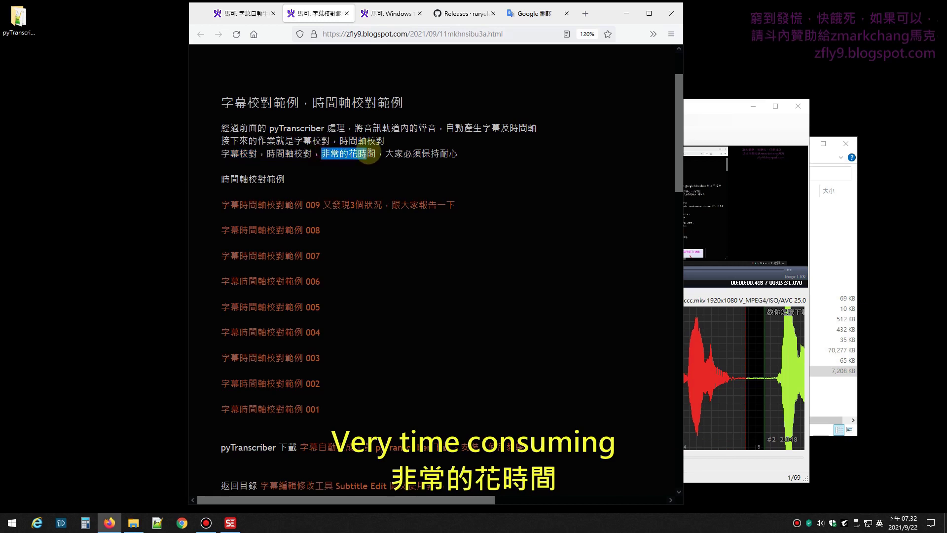